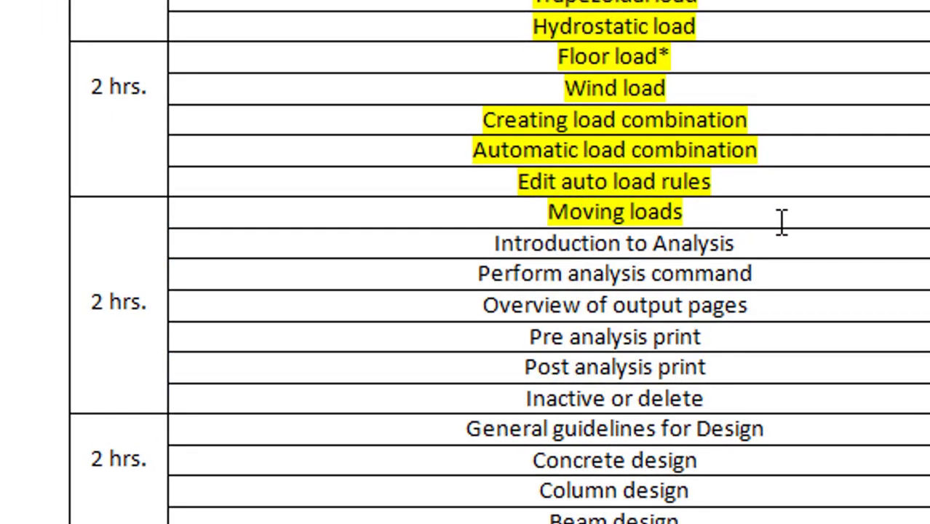
Step: Select the analysis topic rows and the 'Introduction to Analysis' text in the syllabus table
{"action": "mouse_move", "coordinate": [500, 235]}
{"action": "left_mouse_down"}
{"action": "mouse_move", "coordinate": [629, 324]}
{"action": "mouse_move", "coordinate": [710, 366]}
{"action": "mouse_move", "coordinate": [743, 407]}
{"action": "left_mouse_up"}
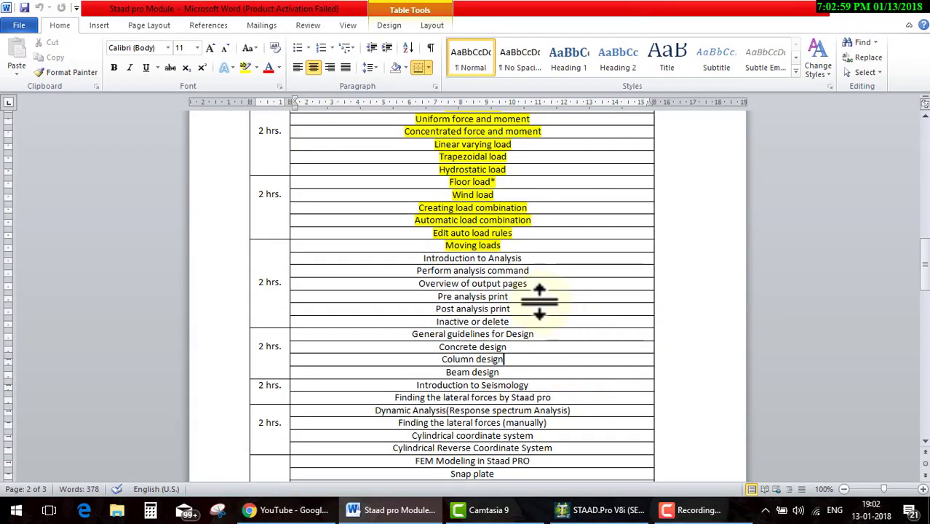
{"action": "left_click_drag", "start_coordinate": [425, 258], "coordinate": [514, 258]}
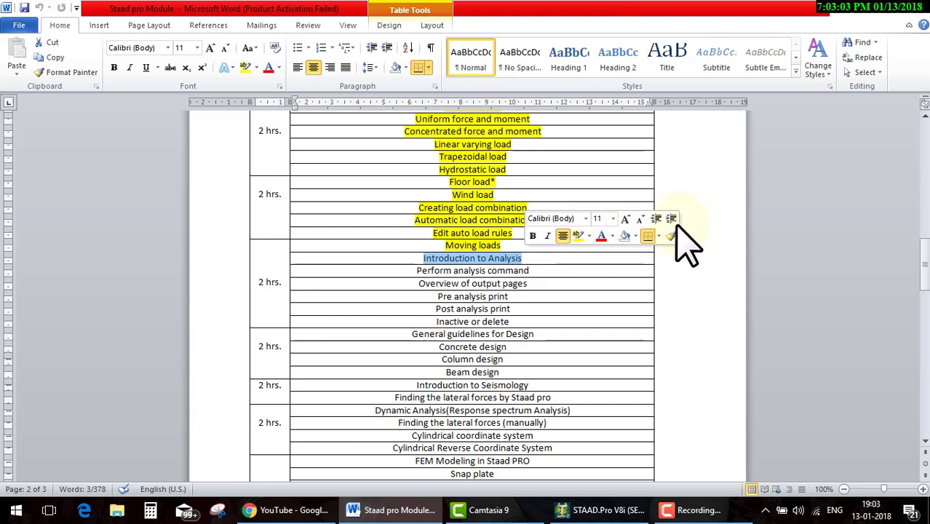
{"action": "left_click", "coordinate": [692, 313]}
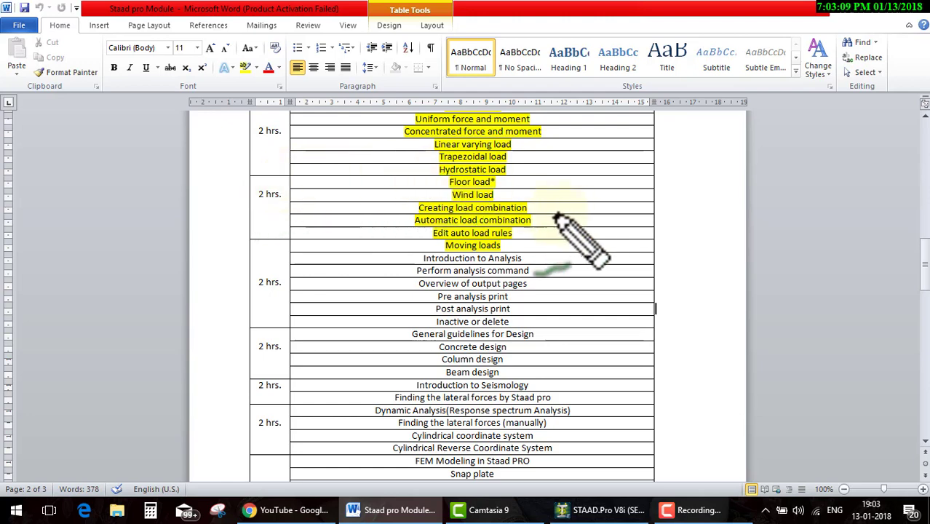
Step: Sketch a green line across the syllabus rows with green arrows, one labelled F
{"action": "left_click_drag", "start_coordinate": [545, 213], "coordinate": [674, 211]}
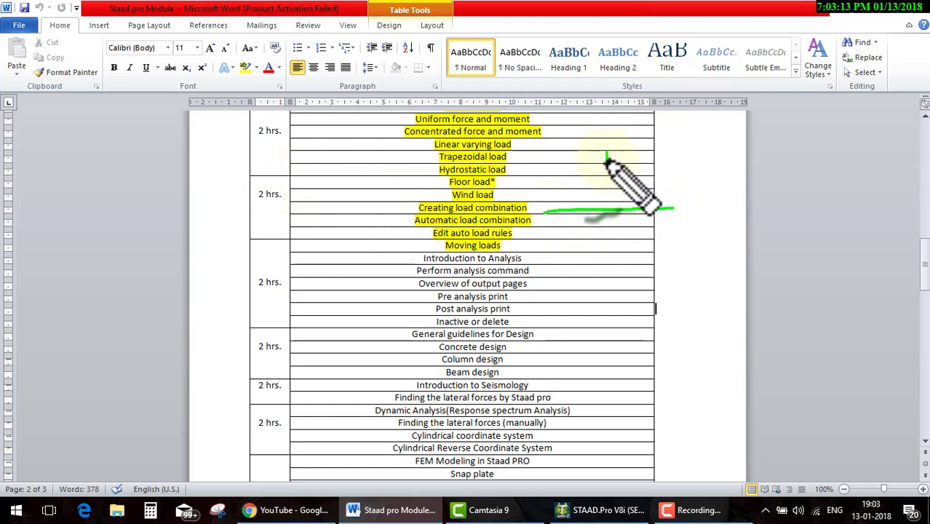
{"action": "mouse_move", "coordinate": [607, 152]}
{"action": "left_mouse_down"}
{"action": "mouse_move", "coordinate": [607, 198]}
{"action": "mouse_move", "coordinate": [628, 188]}
{"action": "left_mouse_up"}
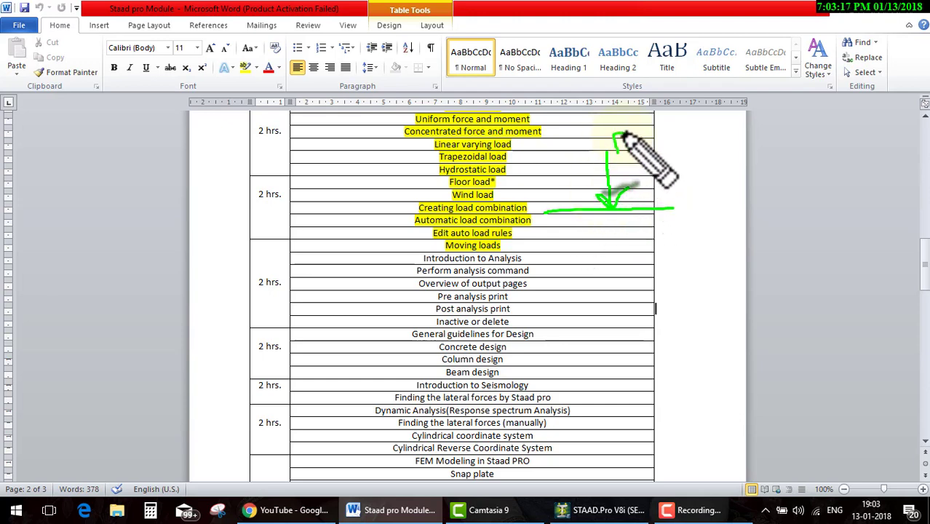
{"action": "mouse_move", "coordinate": [625, 134]}
{"action": "left_mouse_down"}
{"action": "mouse_move", "coordinate": [615, 149]}
{"action": "mouse_move", "coordinate": [624, 142]}
{"action": "left_mouse_up"}
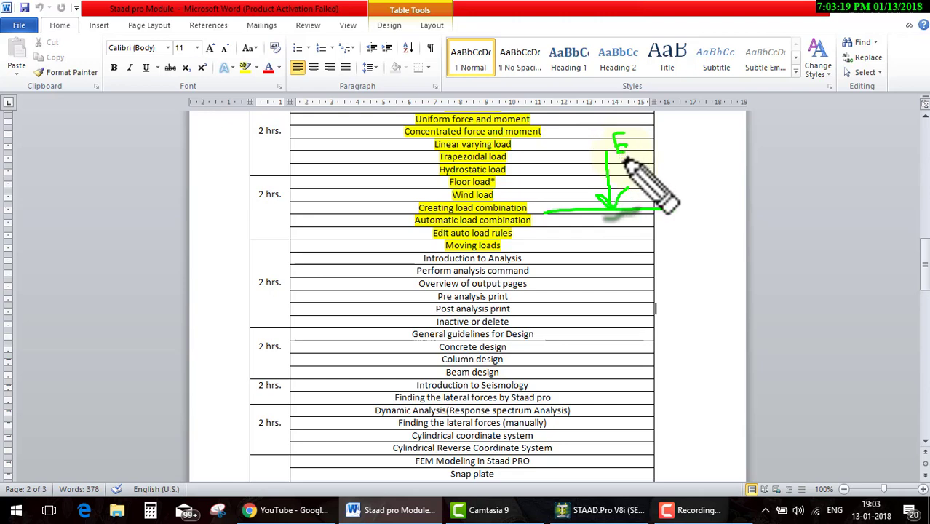
{"action": "left_click_drag", "start_coordinate": [623, 256], "coordinate": [660, 250]}
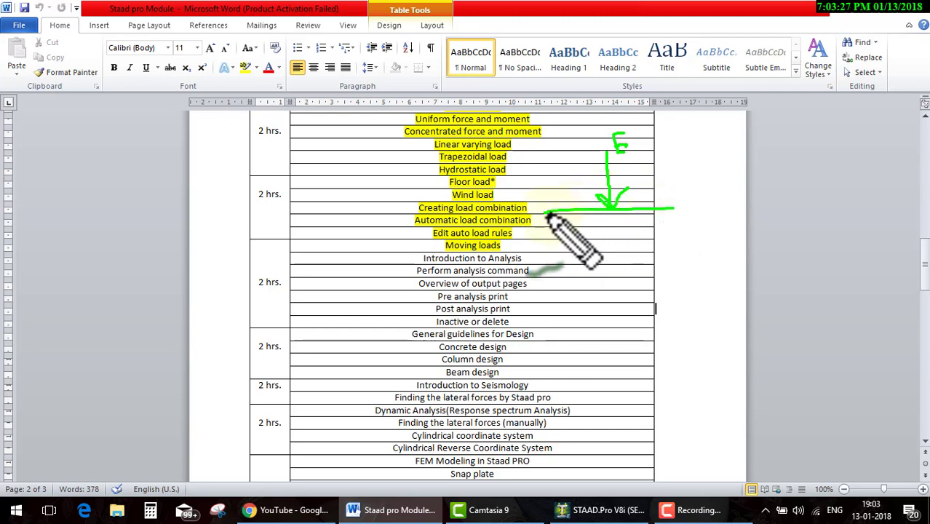
{"action": "left_click_drag", "start_coordinate": [546, 221], "coordinate": [546, 257]}
{"action": "mouse_move", "coordinate": [661, 231]}
{"action": "left_mouse_down"}
{"action": "mouse_move", "coordinate": [683, 230]}
{"action": "mouse_move", "coordinate": [675, 280]}
{"action": "left_mouse_up"}
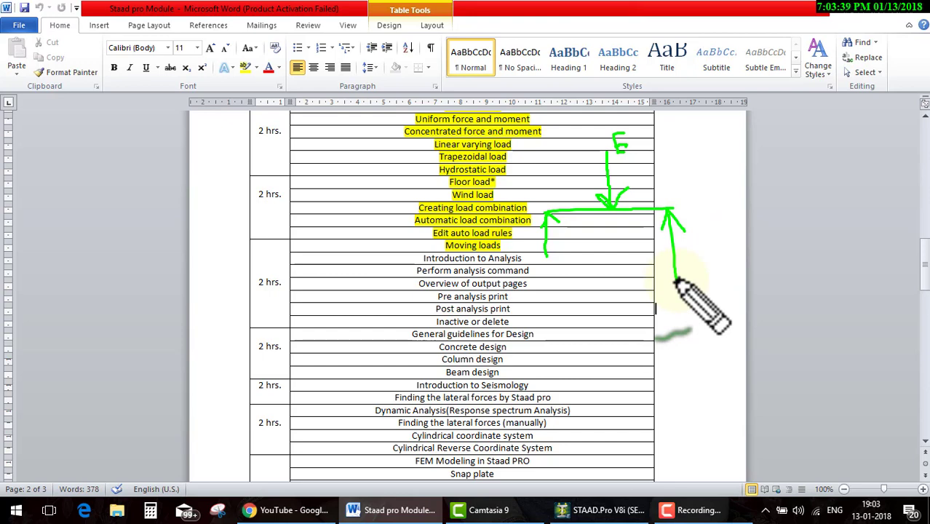
Step: Circle the load topic rows in green, then open the floro load model in STAAD.Pro
{"action": "mouse_move", "coordinate": [684, 153]}
{"action": "left_mouse_down"}
{"action": "mouse_move", "coordinate": [532, 237]}
{"action": "mouse_move", "coordinate": [668, 294]}
{"action": "mouse_move", "coordinate": [542, 182]}
{"action": "left_mouse_up"}
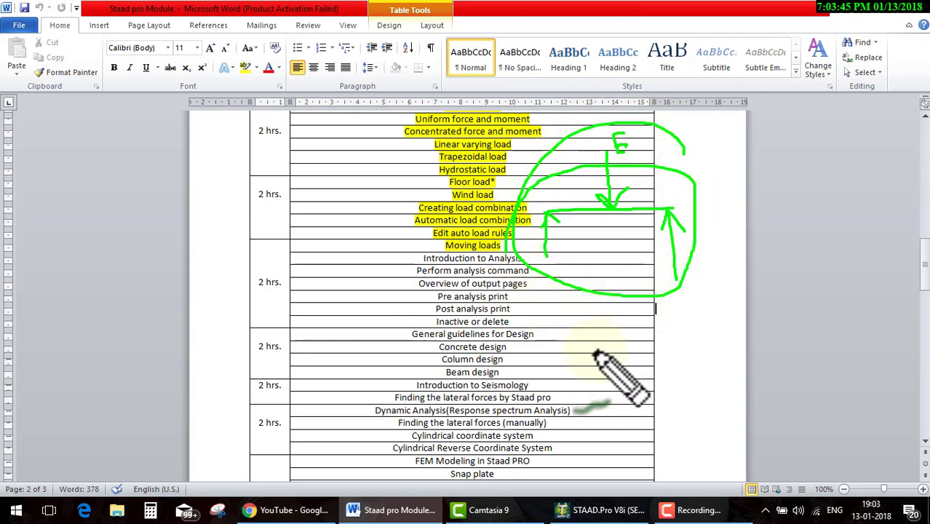
{"action": "left_click", "coordinate": [604, 510]}
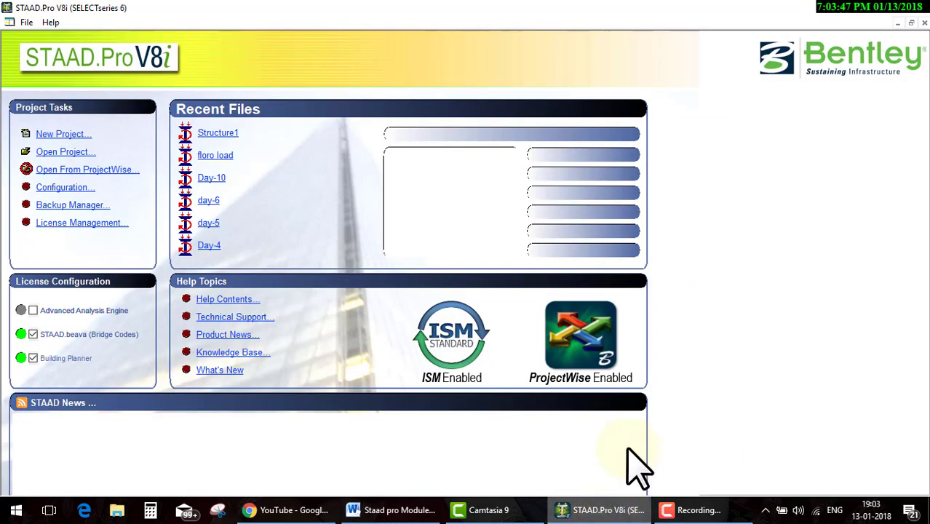
{"action": "left_click", "coordinate": [216, 155]}
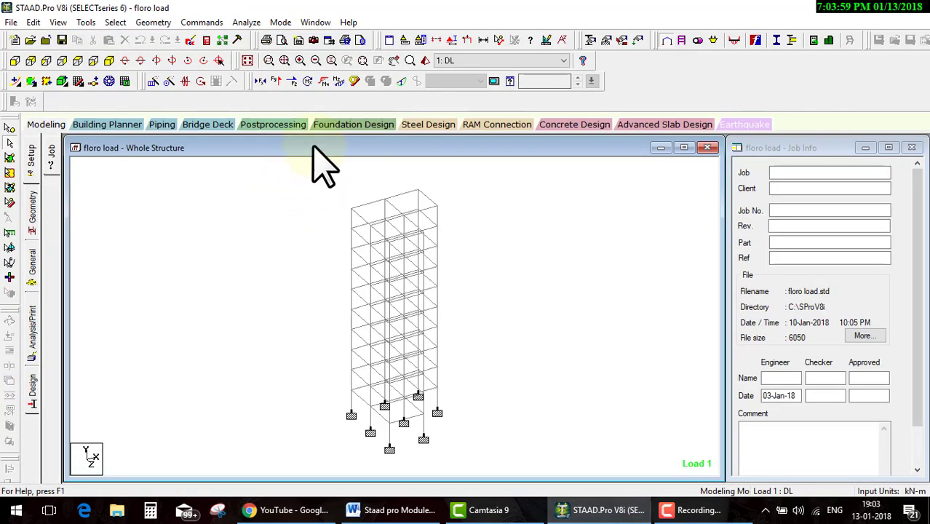
Step: Run the analysis on floro load, choosing to view the output file afterwards
{"action": "left_click", "coordinate": [247, 25]}
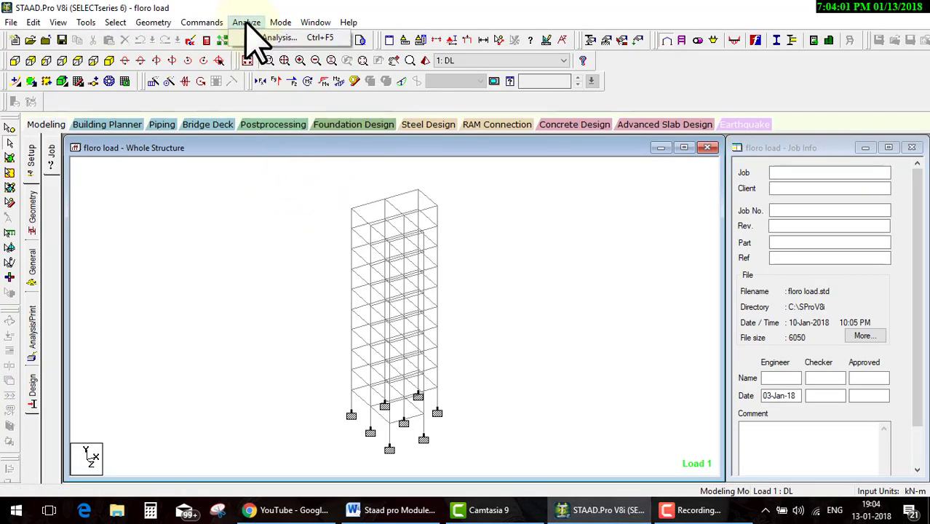
{"action": "left_click", "coordinate": [318, 38]}
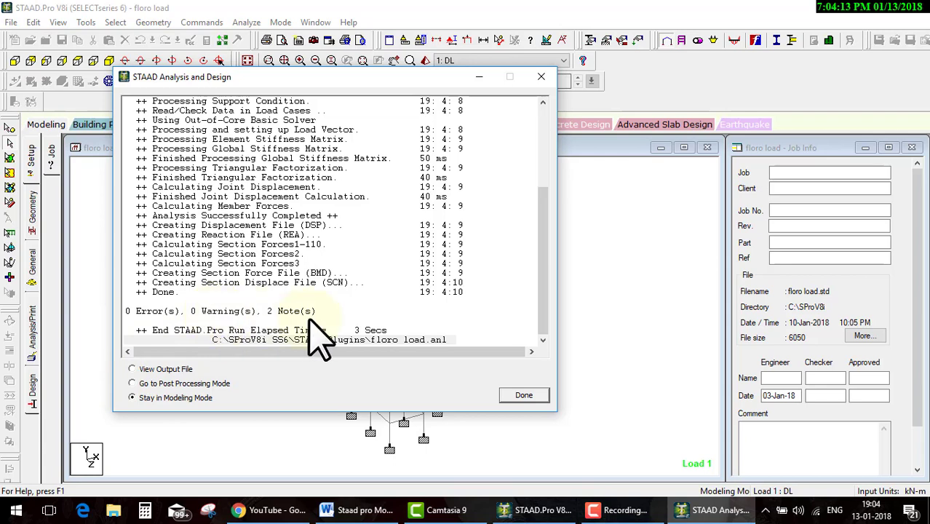
{"action": "left_click", "coordinate": [145, 372]}
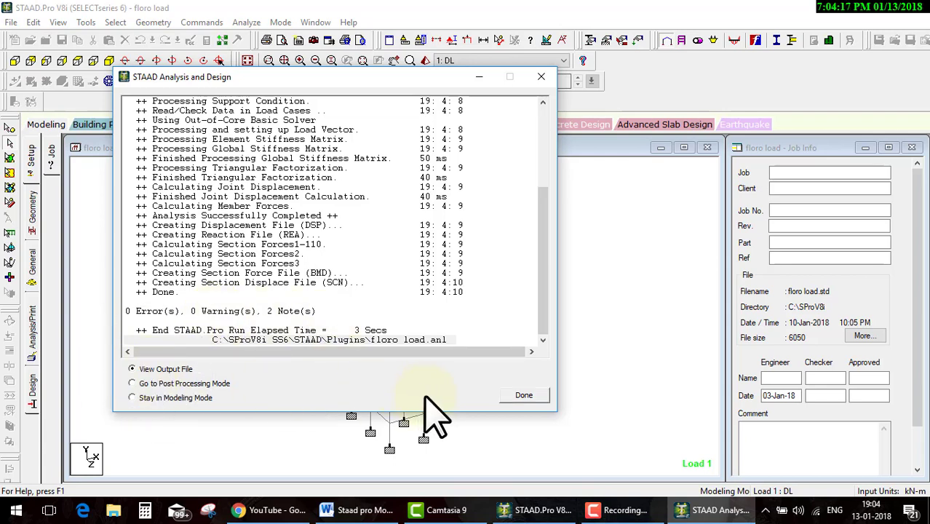
{"action": "left_click", "coordinate": [535, 395]}
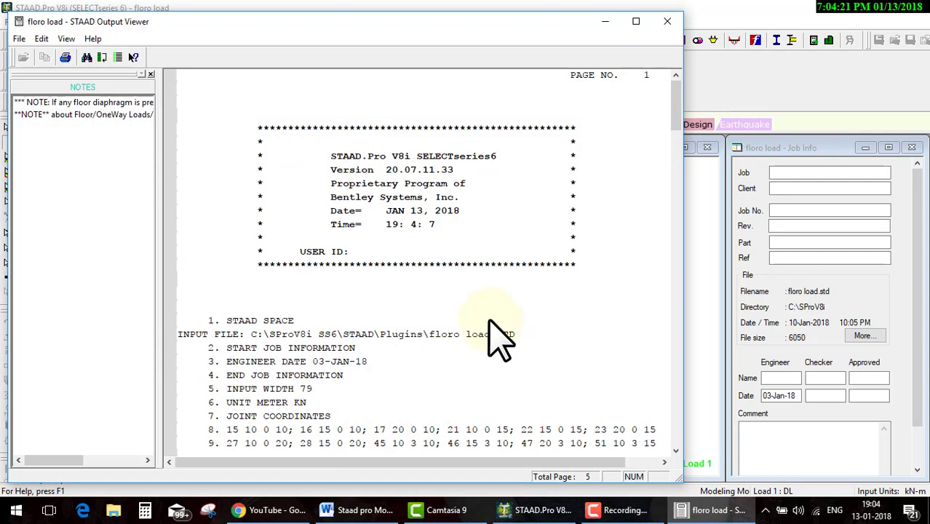
Step: Scroll through the analysis output report and close the Output Viewer
{"action": "scroll", "coordinate": [484, 331], "scroll_direction": "down", "scroll_amount": 7}
{"action": "scroll", "coordinate": [495, 313], "scroll_direction": "down", "scroll_amount": 8}
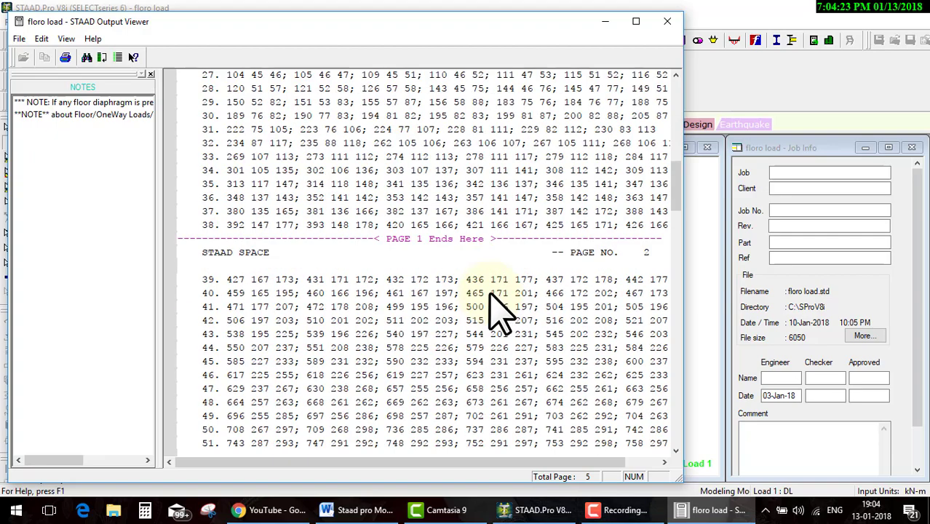
{"action": "scroll", "coordinate": [495, 313], "scroll_direction": "down", "scroll_amount": 12}
{"action": "scroll", "coordinate": [496, 309], "scroll_direction": "down", "scroll_amount": 6}
{"action": "scroll", "coordinate": [497, 311], "scroll_direction": "up", "scroll_amount": 9}
{"action": "scroll", "coordinate": [499, 311], "scroll_direction": "up", "scroll_amount": 12}
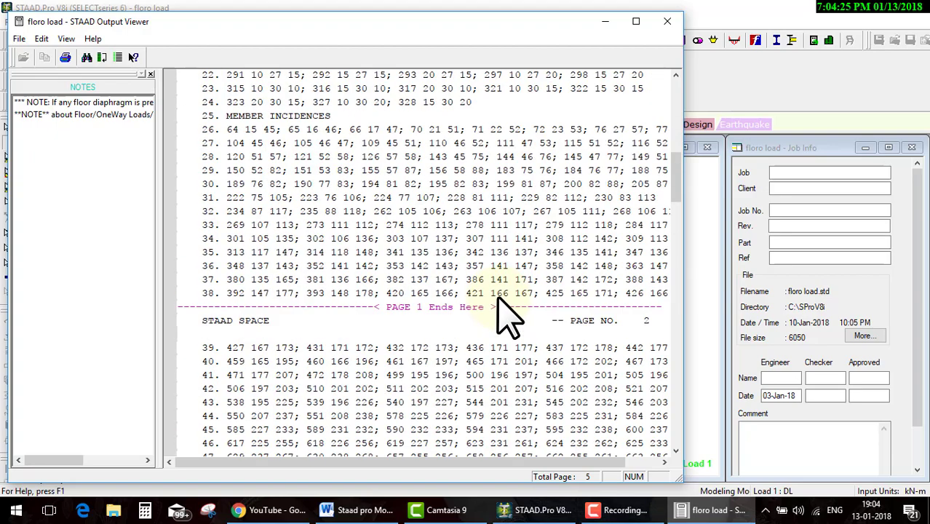
{"action": "scroll", "coordinate": [502, 302], "scroll_direction": "up", "scroll_amount": 8}
{"action": "scroll", "coordinate": [509, 291], "scroll_direction": "up", "scroll_amount": 3}
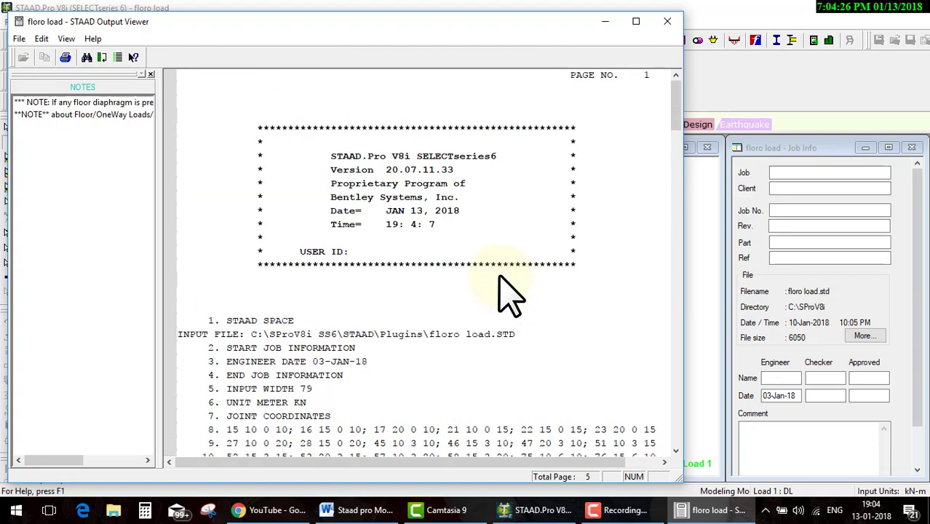
{"action": "left_click", "coordinate": [667, 22]}
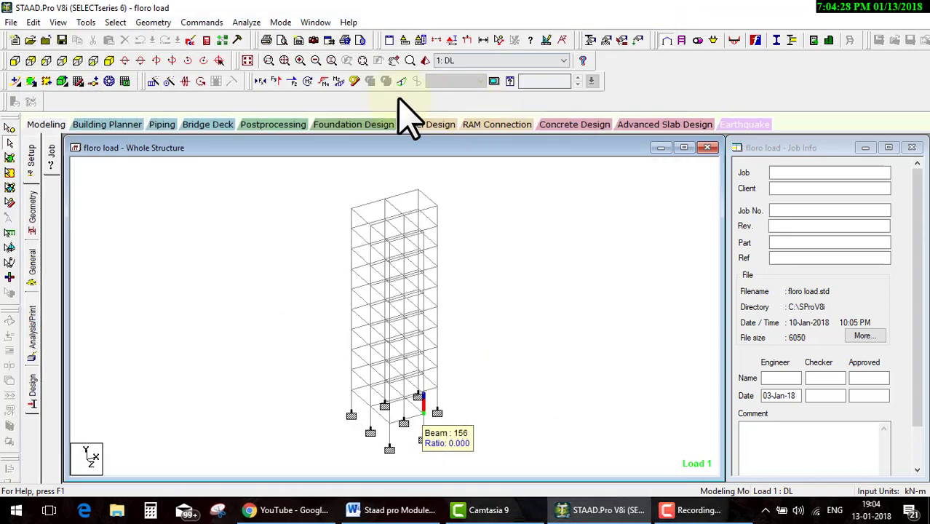
Step: Rerun the analysis and go to Post Processing mode
{"action": "left_click", "coordinate": [246, 22]}
{"action": "left_click", "coordinate": [266, 35]}
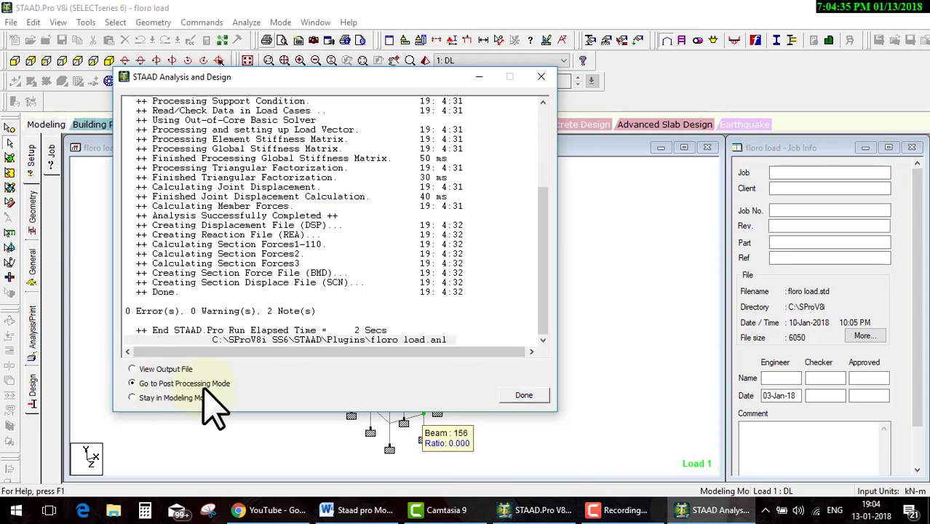
{"action": "left_click", "coordinate": [523, 395]}
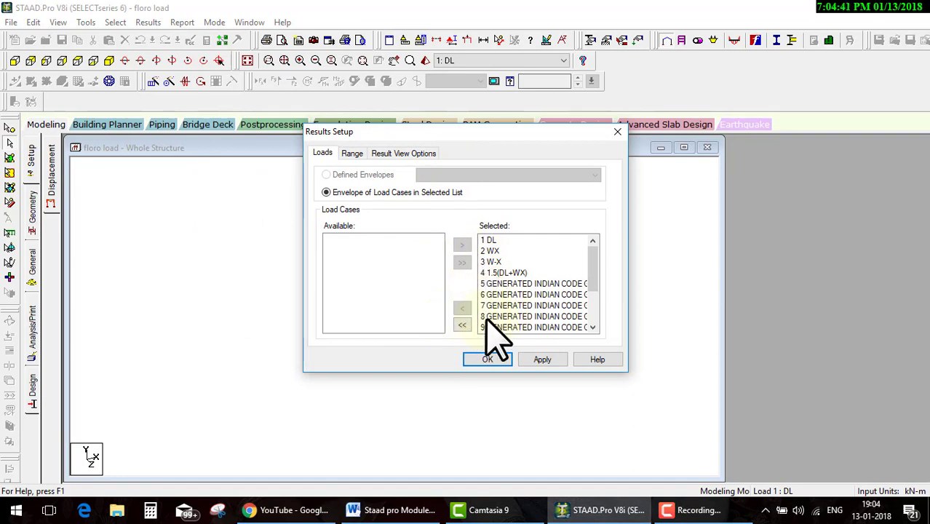
Step: In Results Setup, move 1 DL and all remaining load cases to Selected and confirm
{"action": "left_click", "coordinate": [463, 325]}
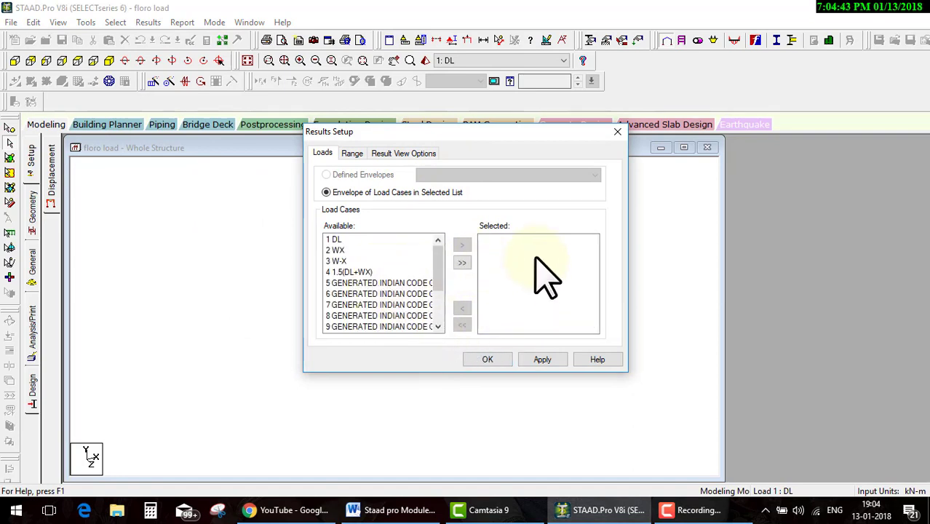
{"action": "left_click", "coordinate": [335, 241]}
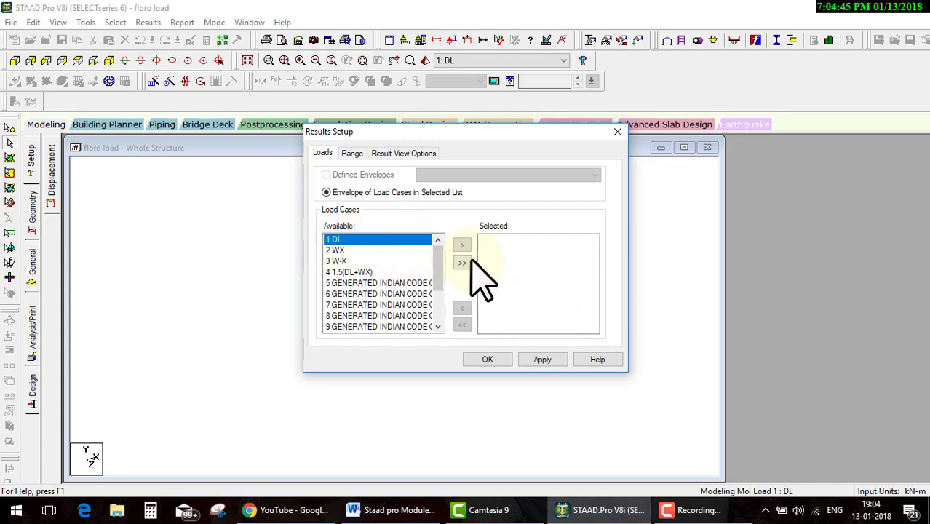
{"action": "left_click", "coordinate": [463, 246]}
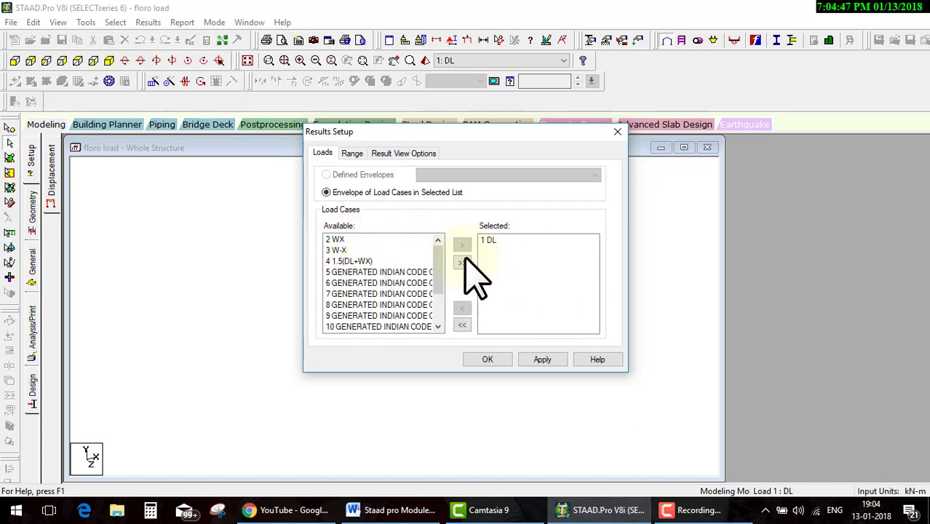
{"action": "left_click", "coordinate": [463, 263]}
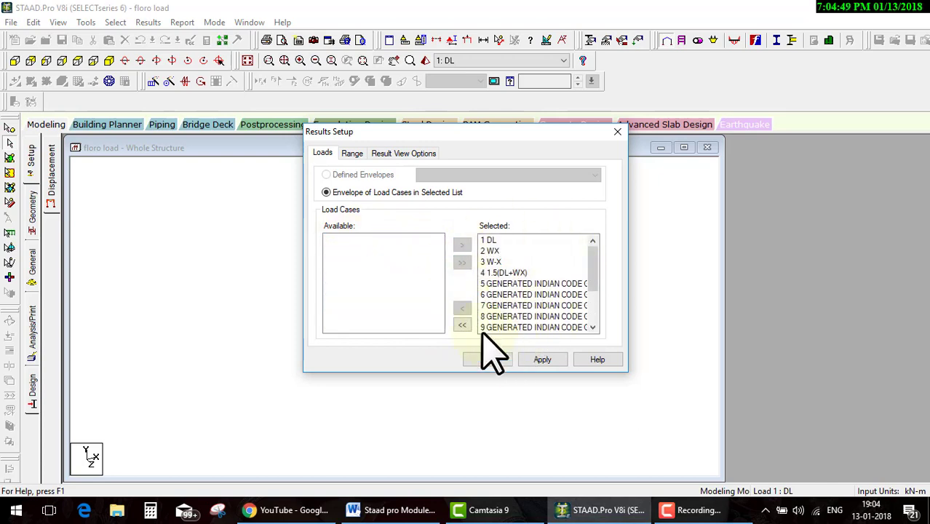
{"action": "mouse_move", "coordinate": [386, 280]}
{"action": "left_mouse_down"}
{"action": "mouse_move", "coordinate": [523, 279]}
{"action": "mouse_move", "coordinate": [493, 304]}
{"action": "left_mouse_up"}
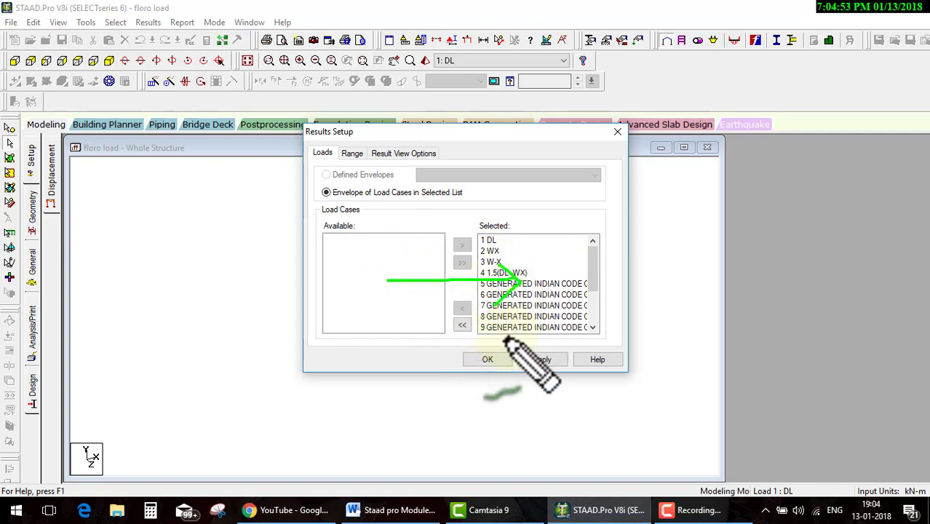
{"action": "left_click", "coordinate": [487, 360]}
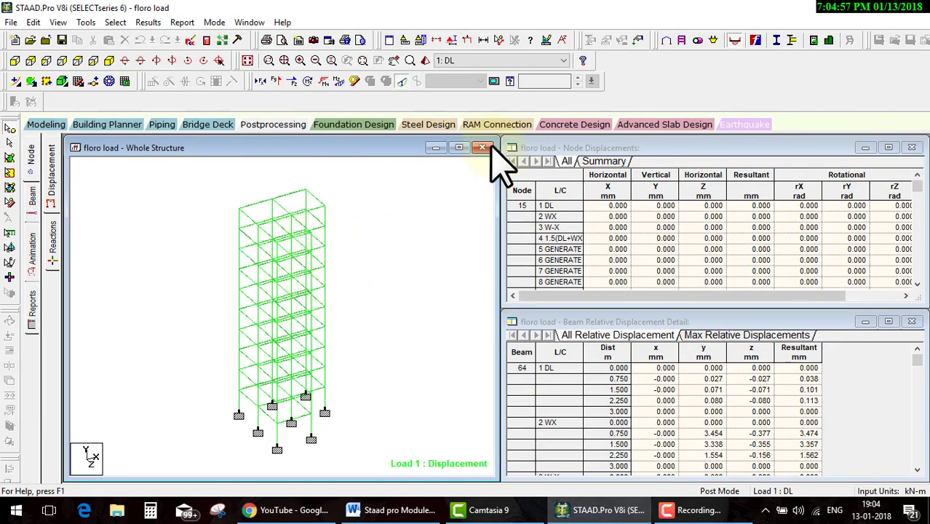
Step: Maximize the whole-structure view and open the Diagrams dialog at its Animation options
{"action": "left_click", "coordinate": [463, 148]}
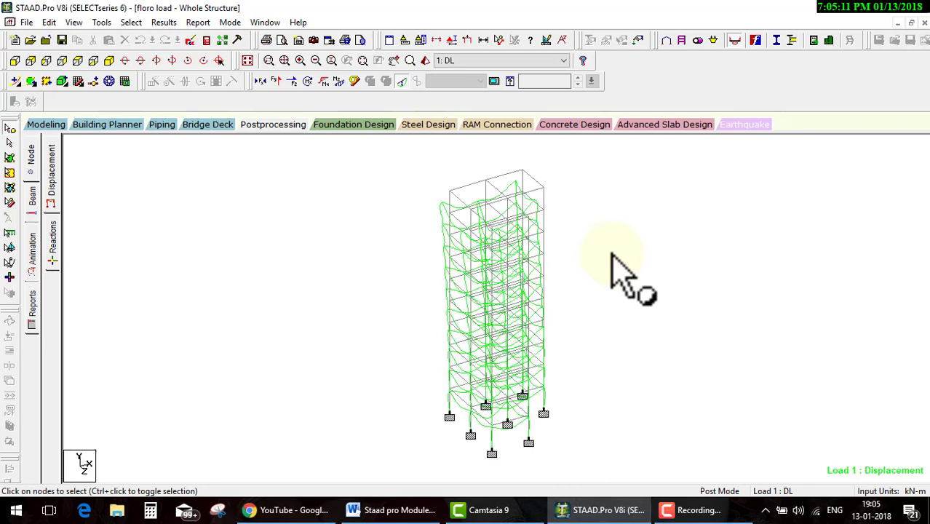
{"action": "left_click", "coordinate": [611, 255]}
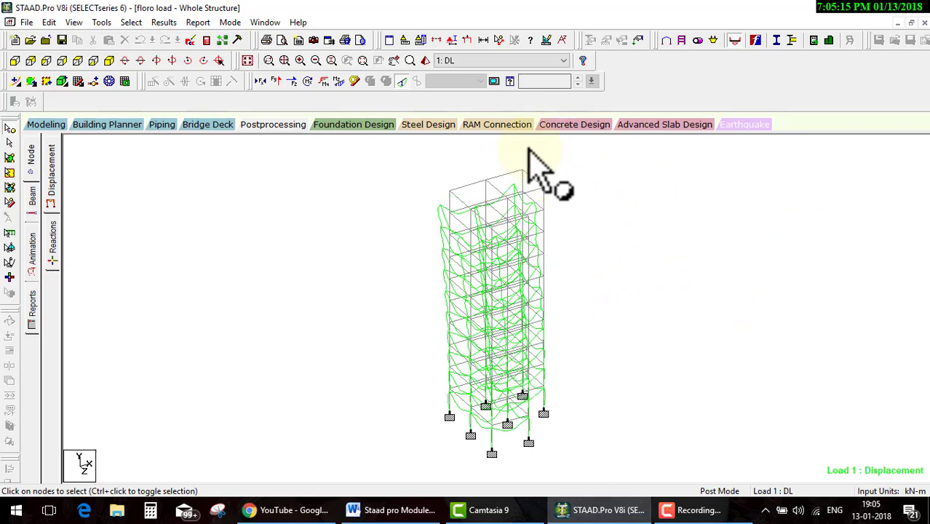
{"action": "left_click", "coordinate": [494, 82]}
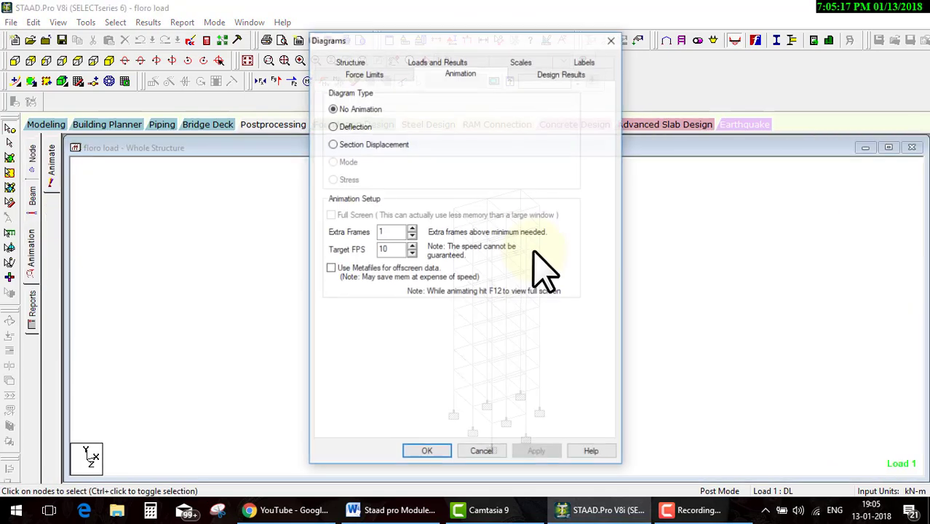
Step: Animate the Load 1 deflection, then stop the animation
{"action": "left_click", "coordinate": [364, 126]}
{"action": "left_click", "coordinate": [430, 449]}
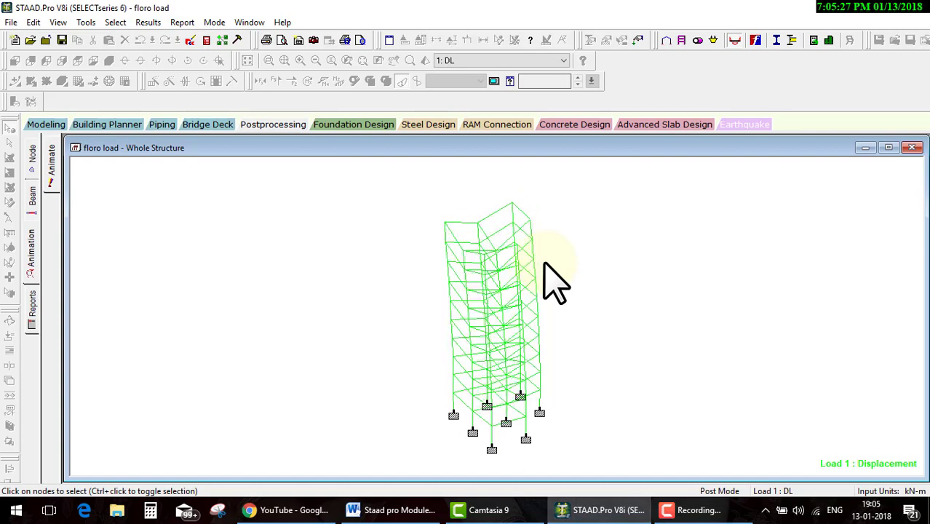
{"action": "left_click", "coordinate": [553, 283]}
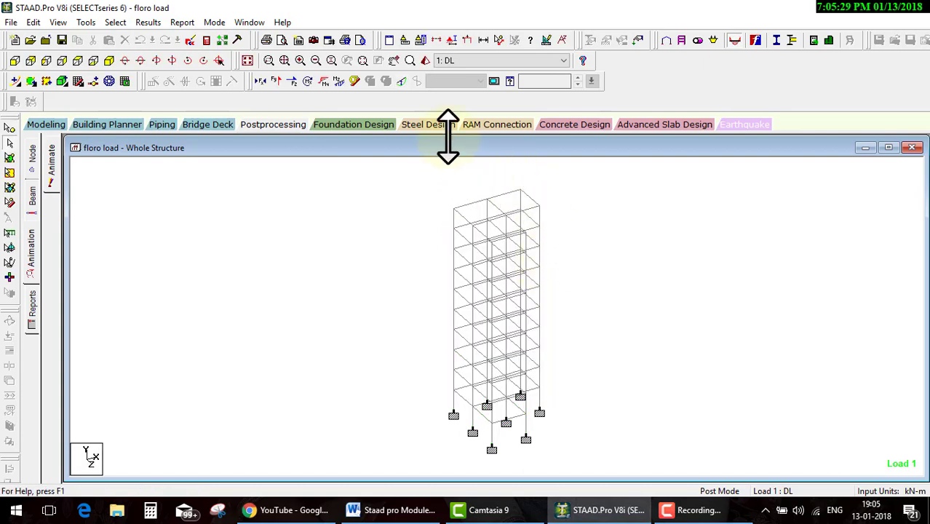
Step: Show the Load 1 displacement and Bending Z diagrams, clear them, and return to Modeling
{"action": "left_click", "coordinate": [402, 81]}
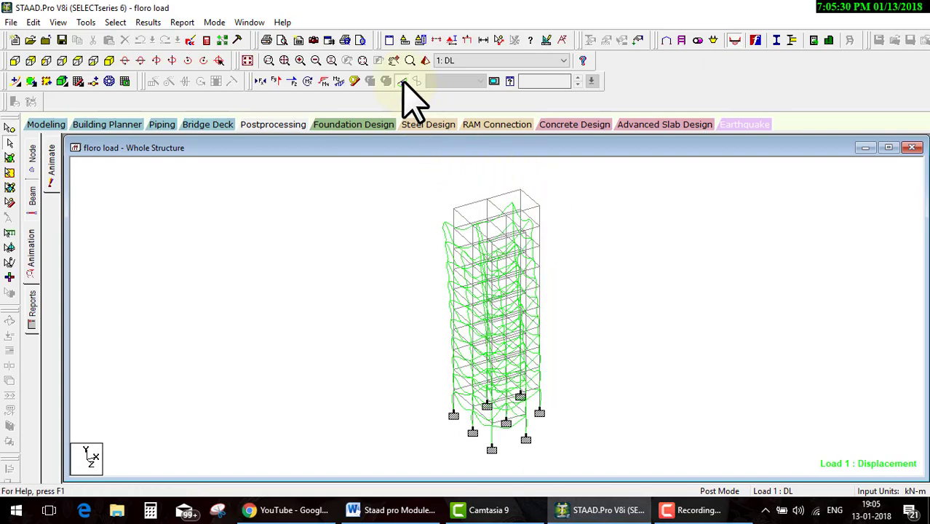
{"action": "left_click", "coordinate": [339, 82]}
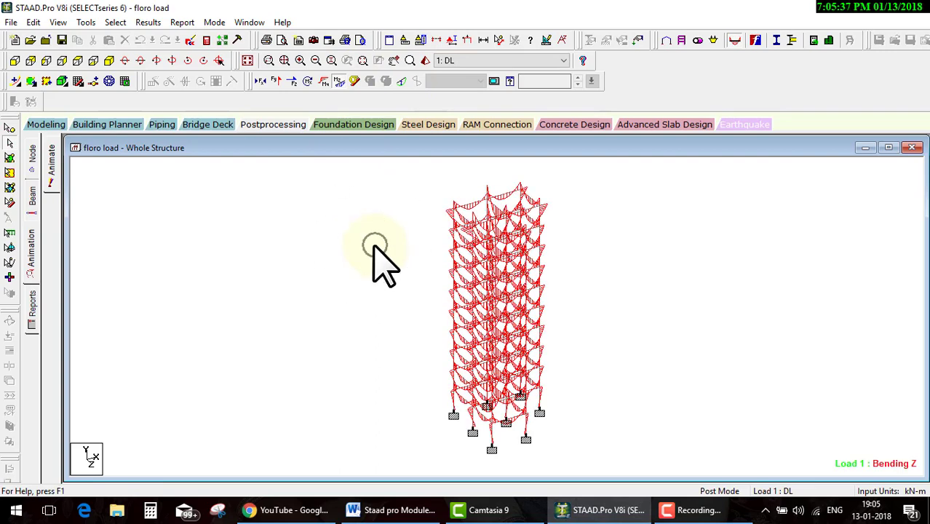
{"action": "left_click", "coordinate": [306, 82]}
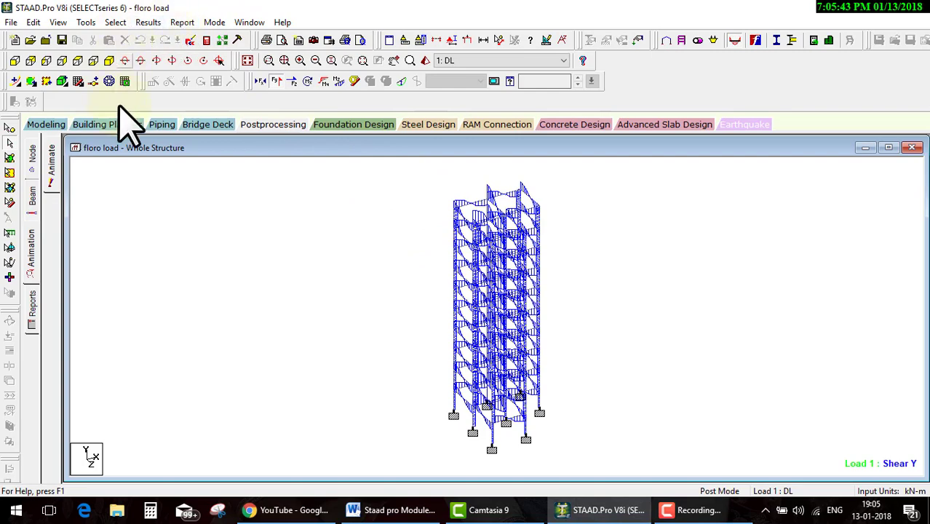
{"action": "left_click", "coordinate": [63, 126]}
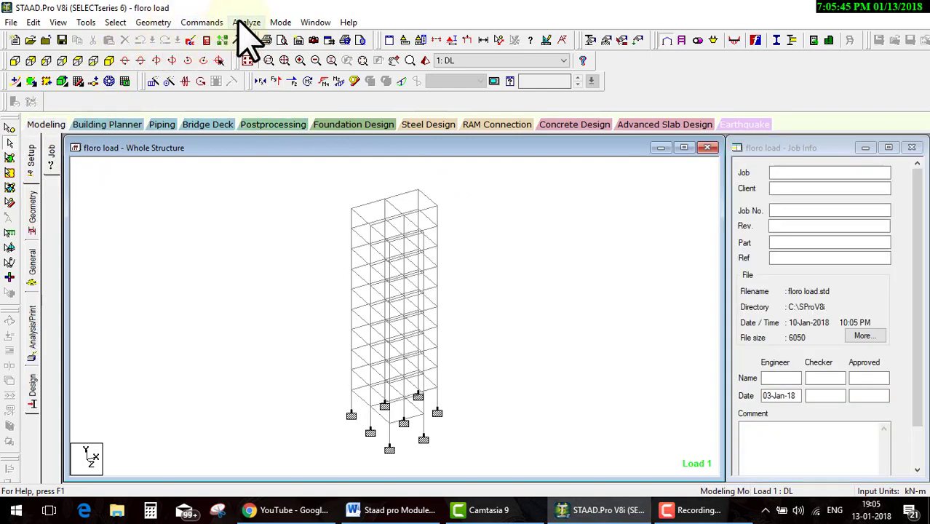
Step: Run the frame analysis twice, closing each completed report with Done
{"action": "left_click", "coordinate": [244, 22]}
{"action": "left_click", "coordinate": [269, 38]}
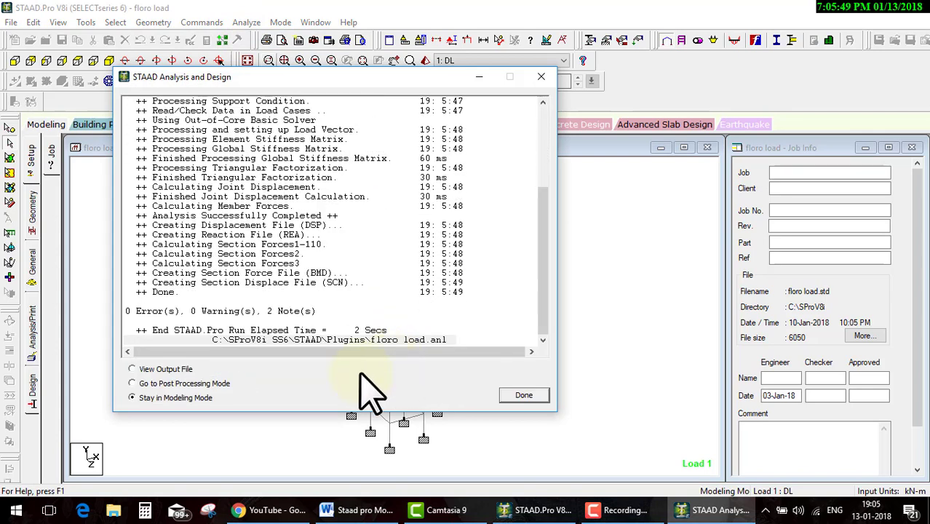
{"action": "left_click", "coordinate": [502, 398]}
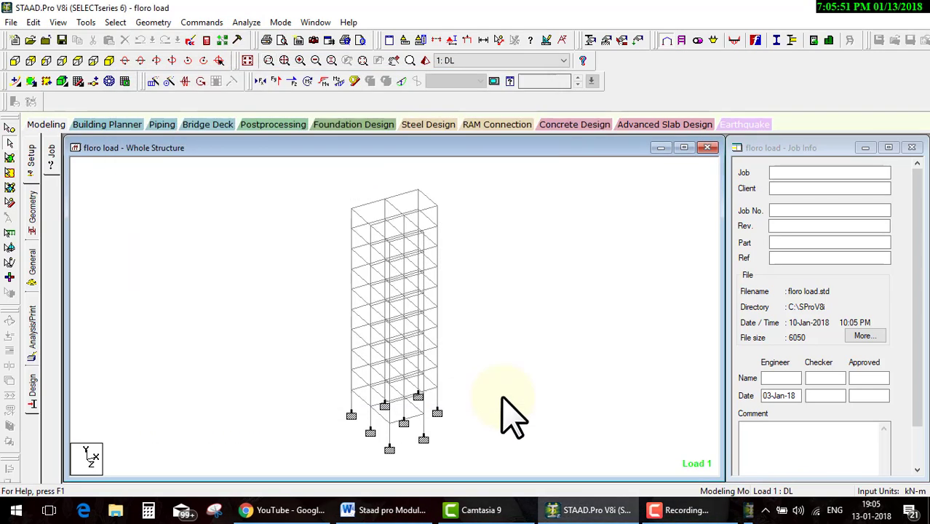
{"action": "left_click", "coordinate": [246, 22]}
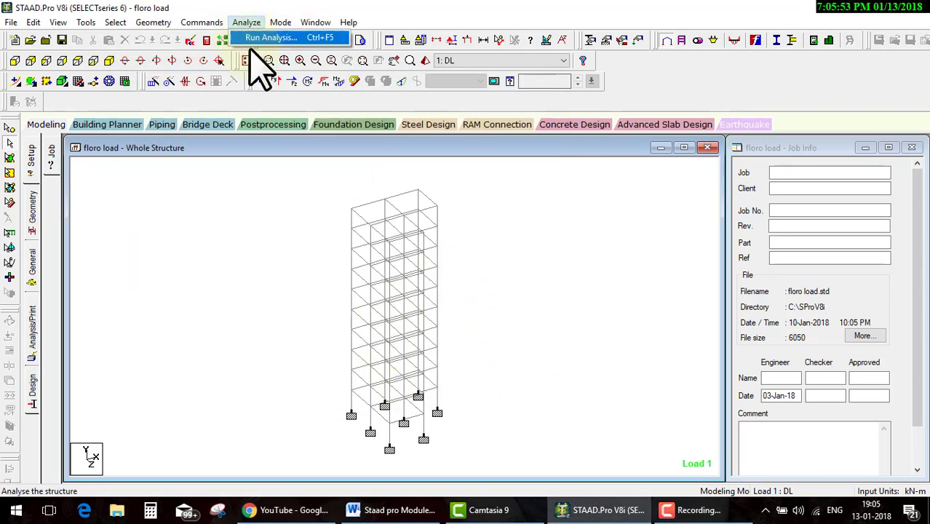
{"action": "left_click", "coordinate": [255, 36]}
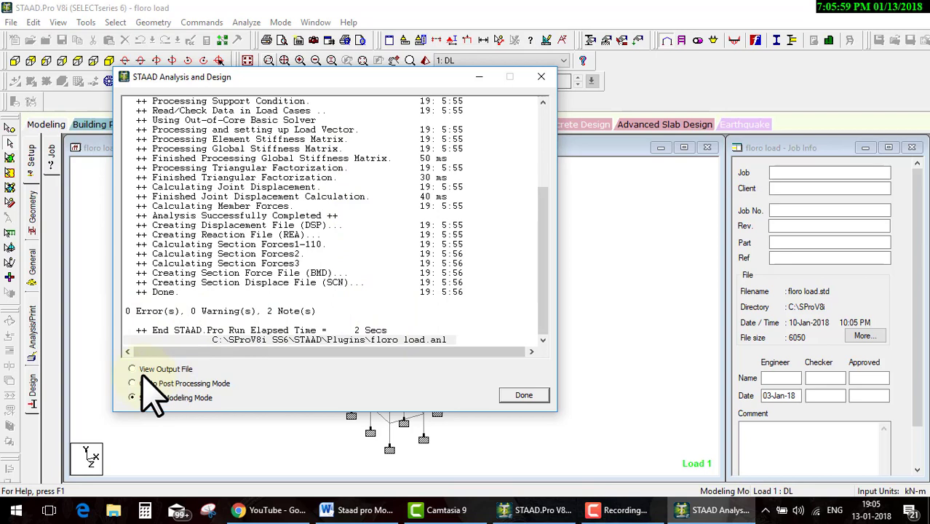
{"action": "left_click", "coordinate": [524, 395]}
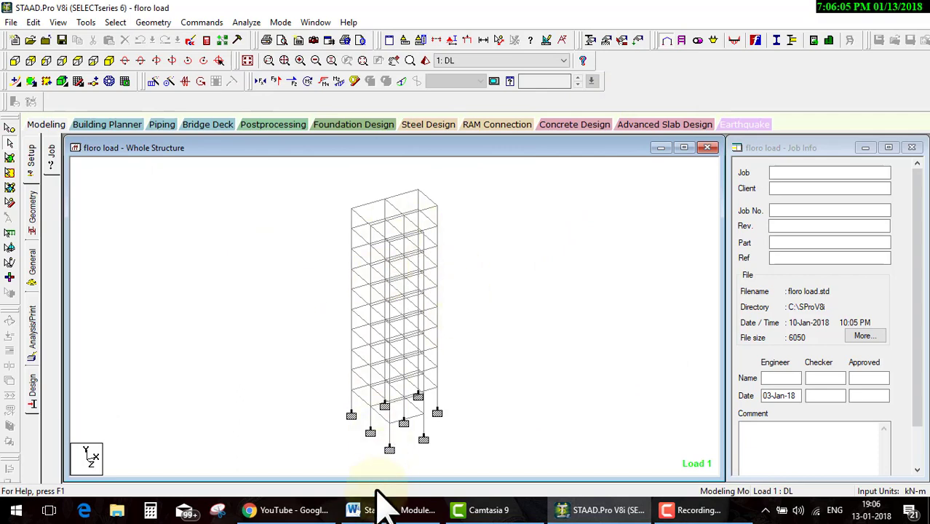
Step: Highlight 'Introduction to Analysis' in yellow in the Word syllabus, then return to STAAD.Pro
{"action": "left_click", "coordinate": [390, 509]}
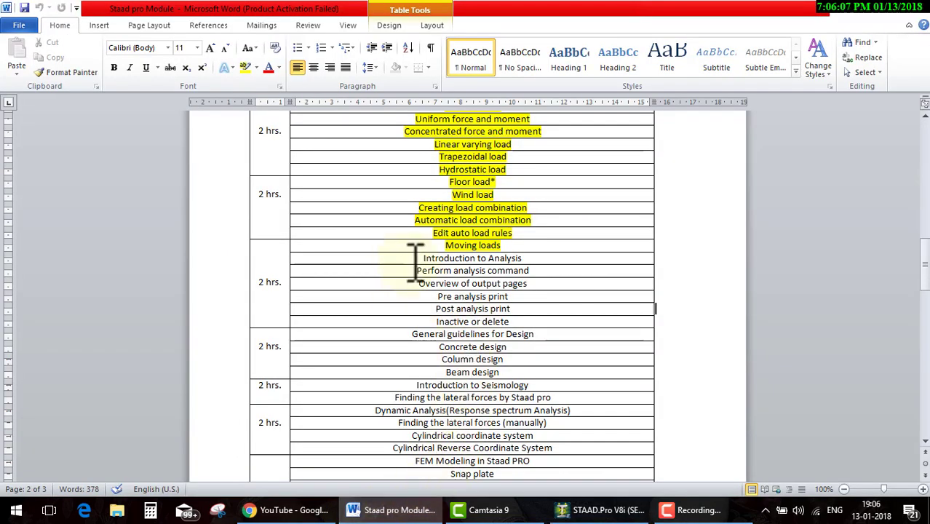
{"action": "left_click_drag", "start_coordinate": [475, 257], "coordinate": [536, 258]}
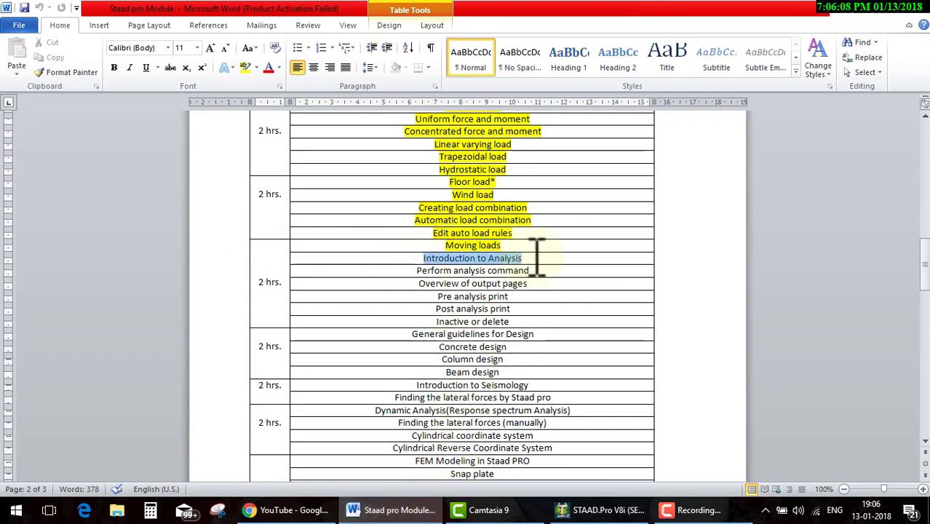
{"action": "left_click", "coordinate": [245, 67]}
{"action": "left_click", "coordinate": [477, 312]}
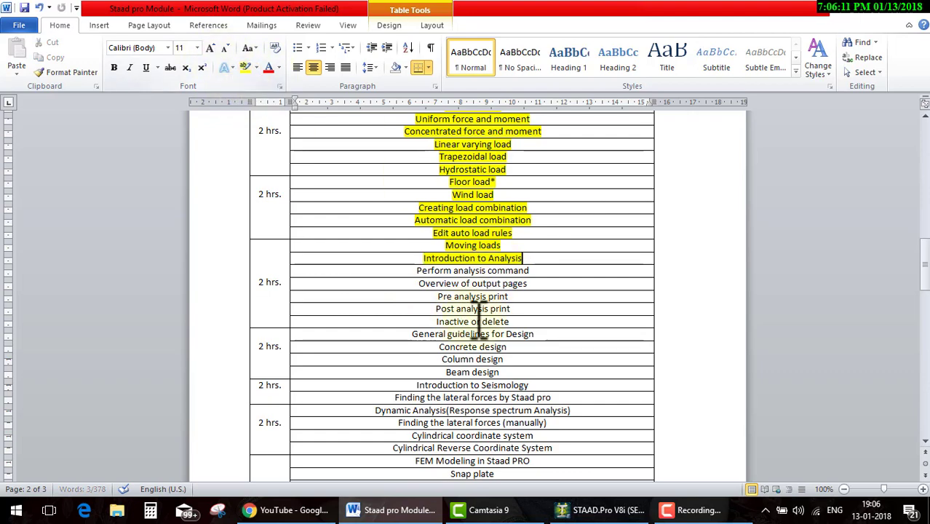
{"action": "left_click", "coordinate": [868, 7]}
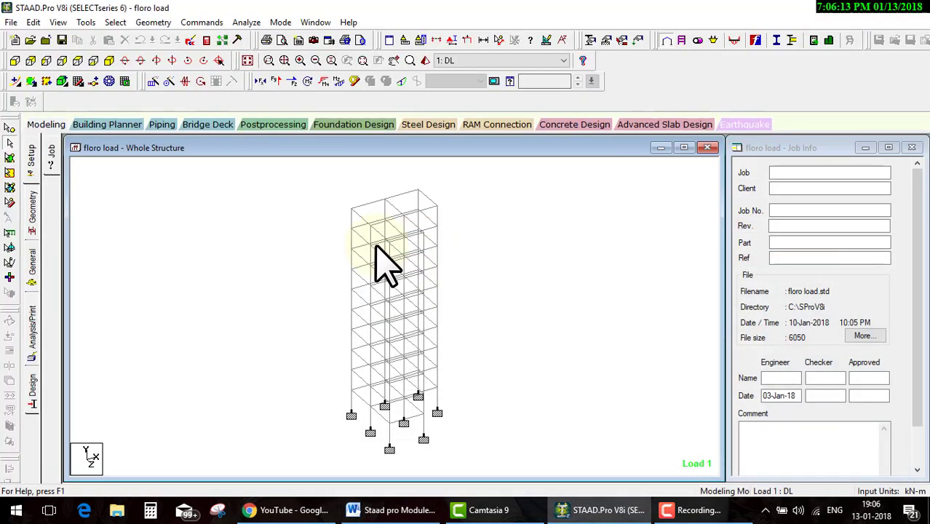
Step: Delete the existing PERFORM ANALYSIS command and add a new one set to No Print
{"action": "left_click", "coordinate": [31, 338]}
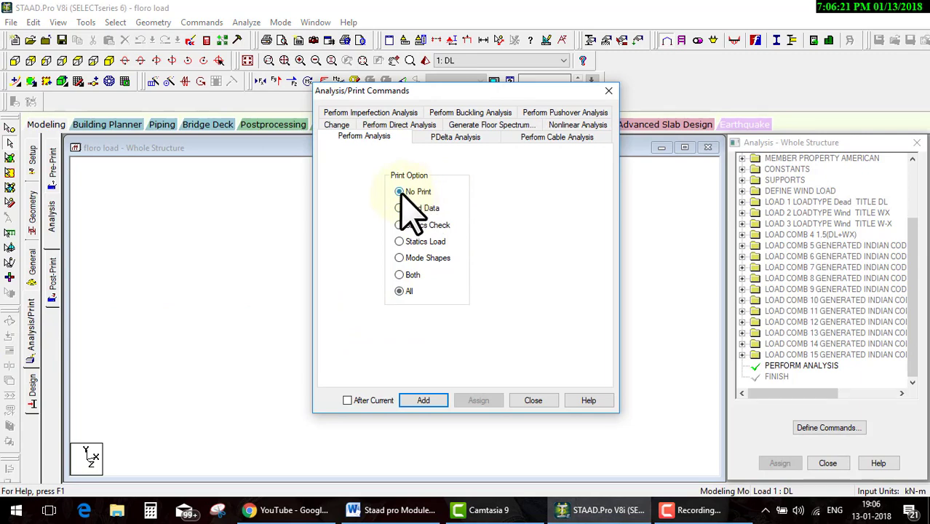
{"action": "left_click", "coordinate": [534, 399]}
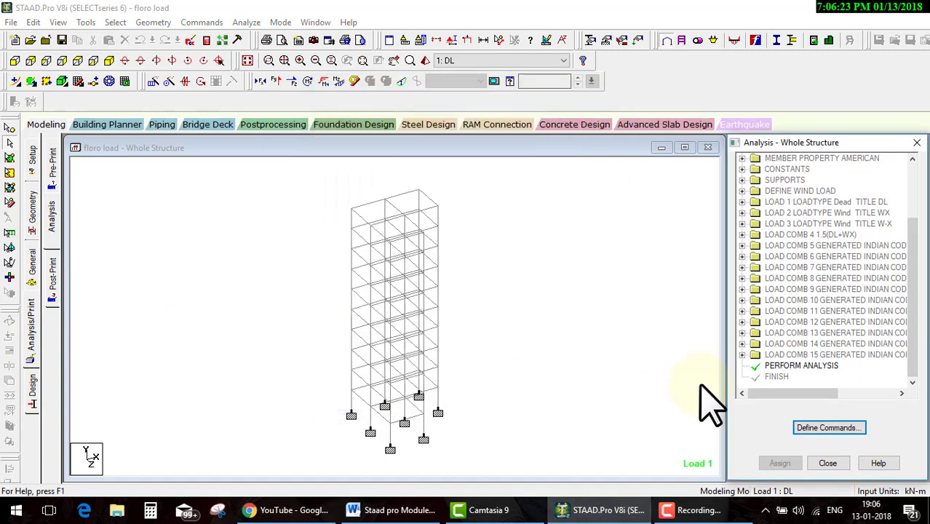
{"action": "left_click", "coordinate": [776, 371]}
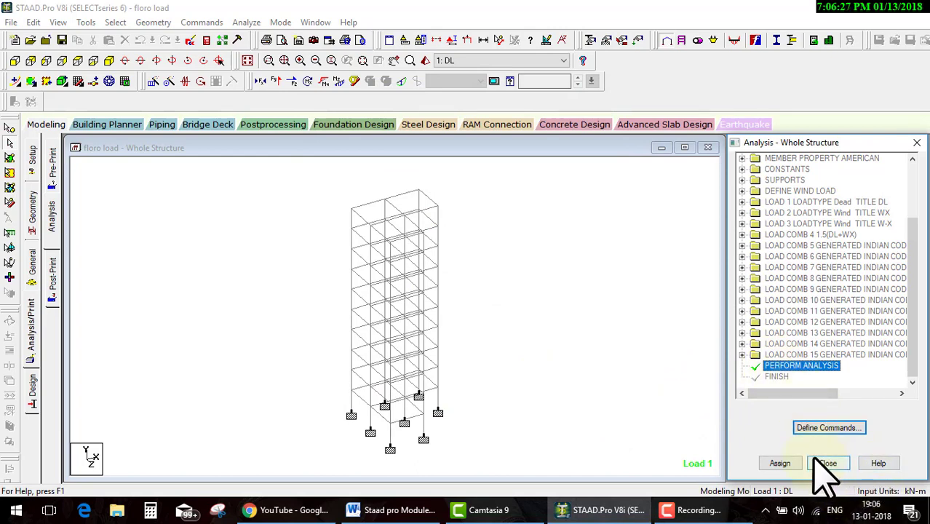
{"action": "key", "text": "Delete"}
{"action": "left_click", "coordinate": [759, 348]}
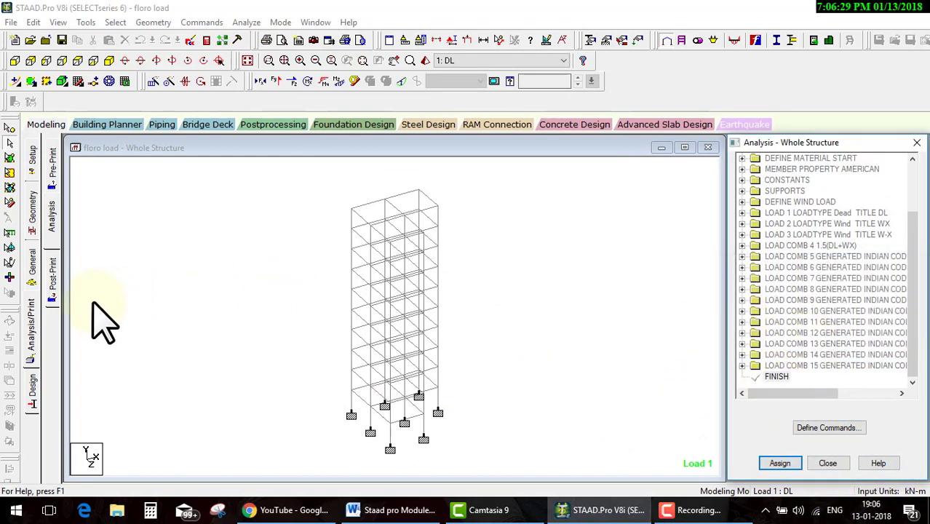
{"action": "left_click", "coordinate": [32, 339]}
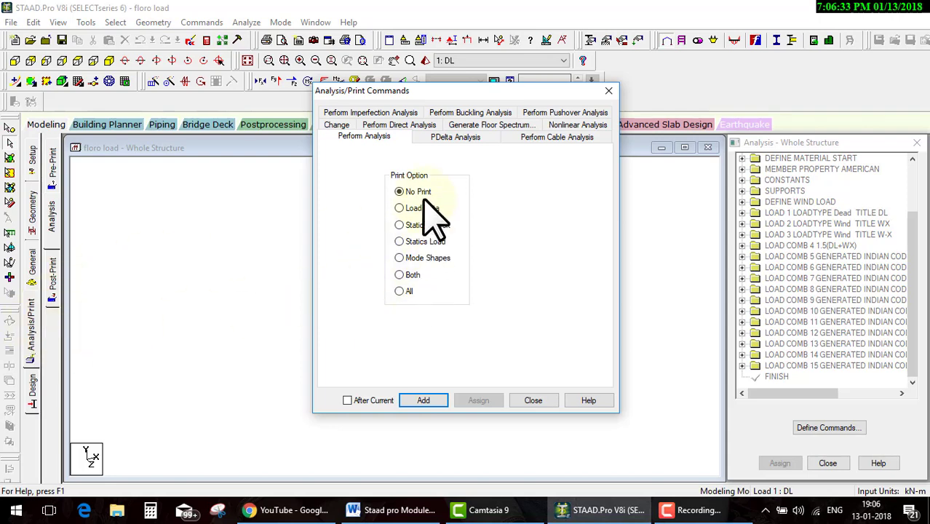
{"action": "left_click", "coordinate": [430, 400]}
{"action": "left_click", "coordinate": [523, 400]}
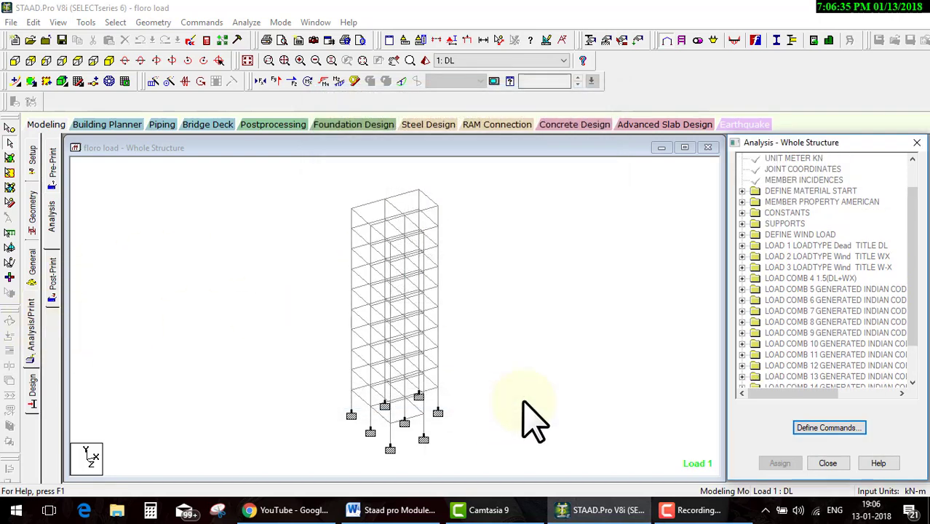
Step: Save the modified model and rerun the analysis, closing the report with Done
{"action": "left_click", "coordinate": [246, 22]}
{"action": "left_click", "coordinate": [255, 36]}
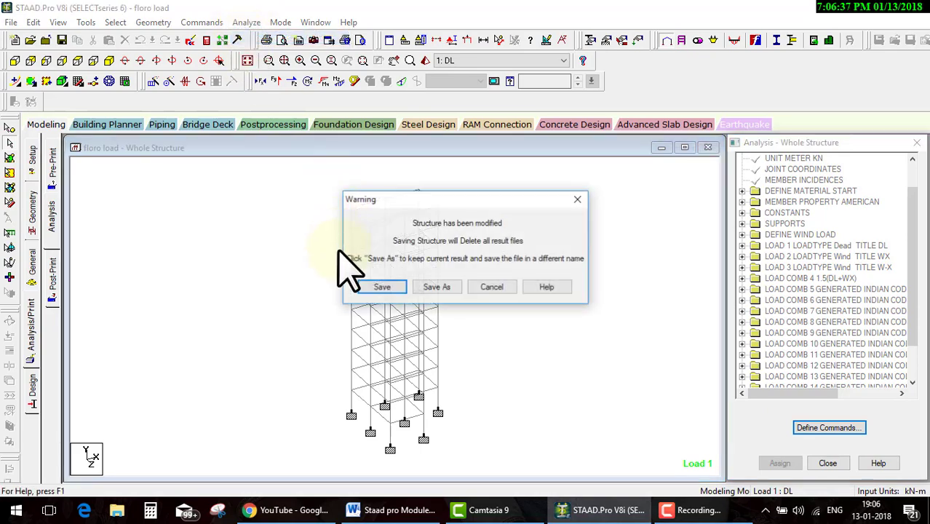
{"action": "left_click", "coordinate": [380, 287]}
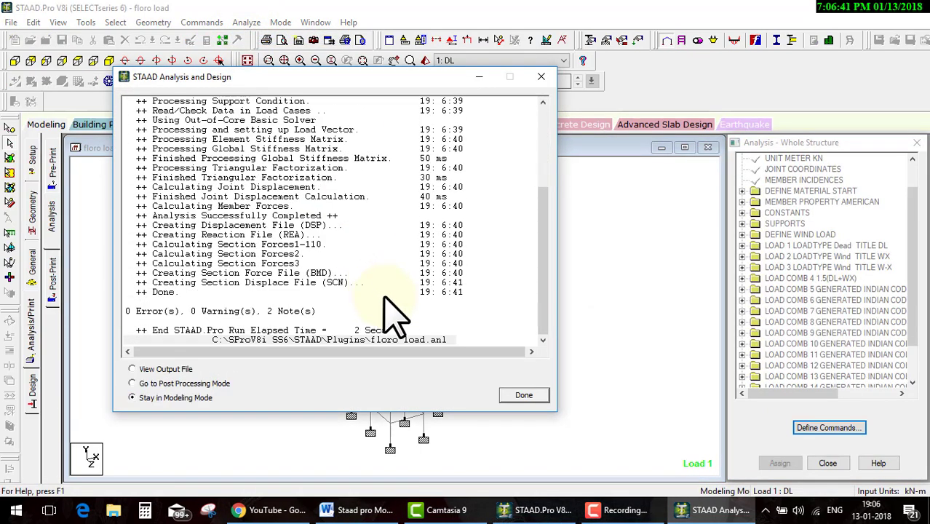
{"action": "left_click", "coordinate": [524, 396]}
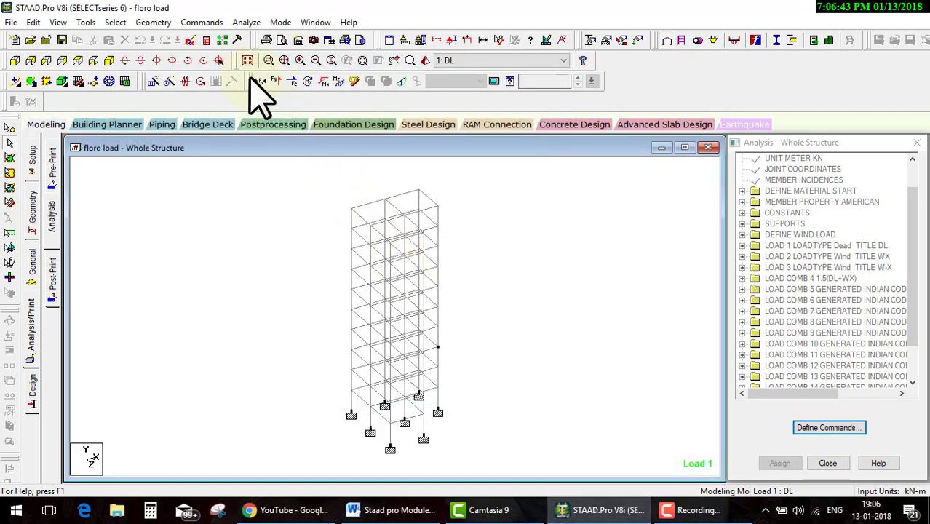
Step: Open the analysis output file, scroll through it to FINISH, and close the Output Viewer
{"action": "left_click", "coordinate": [207, 42]}
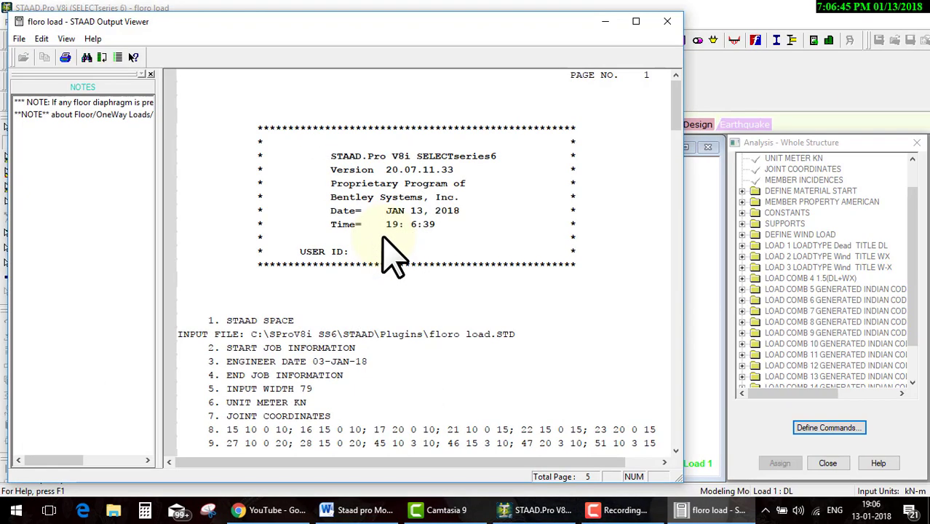
{"action": "scroll", "coordinate": [441, 287], "scroll_direction": "down", "scroll_amount": 15}
{"action": "scroll", "coordinate": [441, 287], "scroll_direction": "down", "scroll_amount": 8}
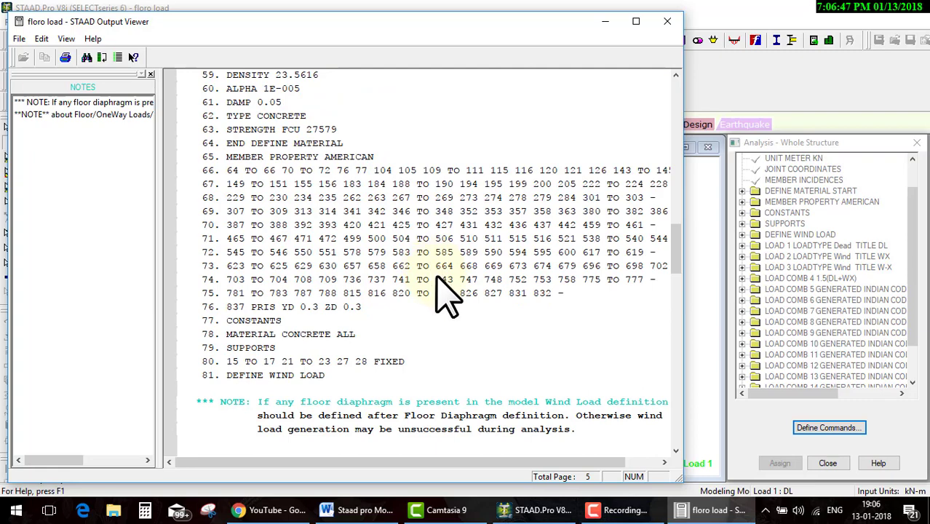
{"action": "scroll", "coordinate": [438, 277], "scroll_direction": "down", "scroll_amount": 10}
{"action": "scroll", "coordinate": [442, 262], "scroll_direction": "down", "scroll_amount": 8}
{"action": "scroll", "coordinate": [451, 291], "scroll_direction": "down", "scroll_amount": 10}
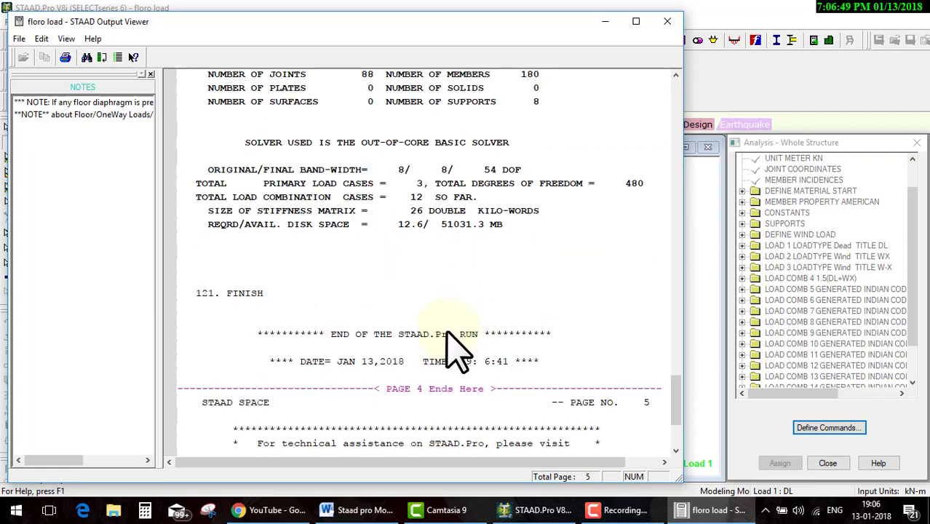
{"action": "scroll", "coordinate": [454, 342], "scroll_direction": "down", "scroll_amount": 2}
{"action": "scroll", "coordinate": [461, 348], "scroll_direction": "up", "scroll_amount": 4}
{"action": "scroll", "coordinate": [422, 360], "scroll_direction": "down", "scroll_amount": 1}
{"action": "scroll", "coordinate": [371, 382], "scroll_direction": "down", "scroll_amount": 3}
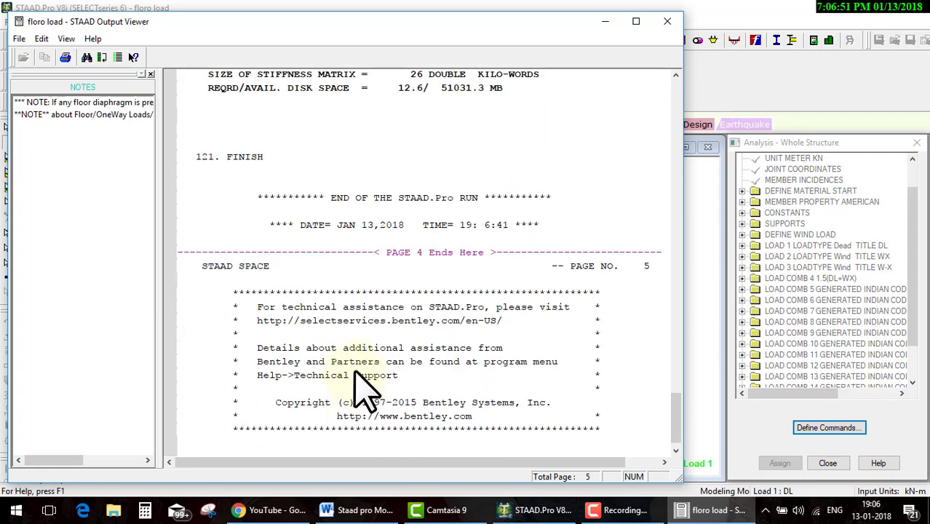
{"action": "scroll", "coordinate": [468, 369], "scroll_direction": "up", "scroll_amount": 3}
{"action": "scroll", "coordinate": [470, 368], "scroll_direction": "up", "scroll_amount": 2}
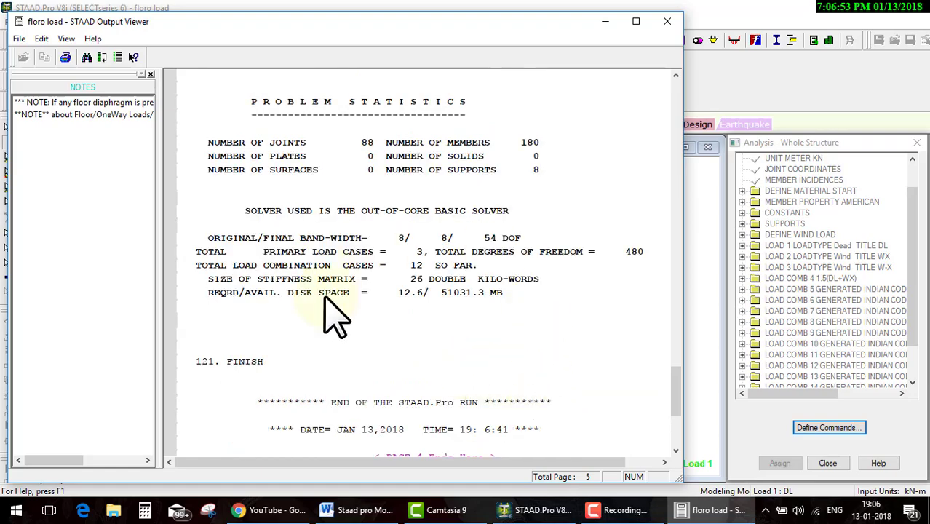
{"action": "scroll", "coordinate": [540, 259], "scroll_direction": "up", "scroll_amount": 3}
{"action": "scroll", "coordinate": [540, 260], "scroll_direction": "up", "scroll_amount": 3}
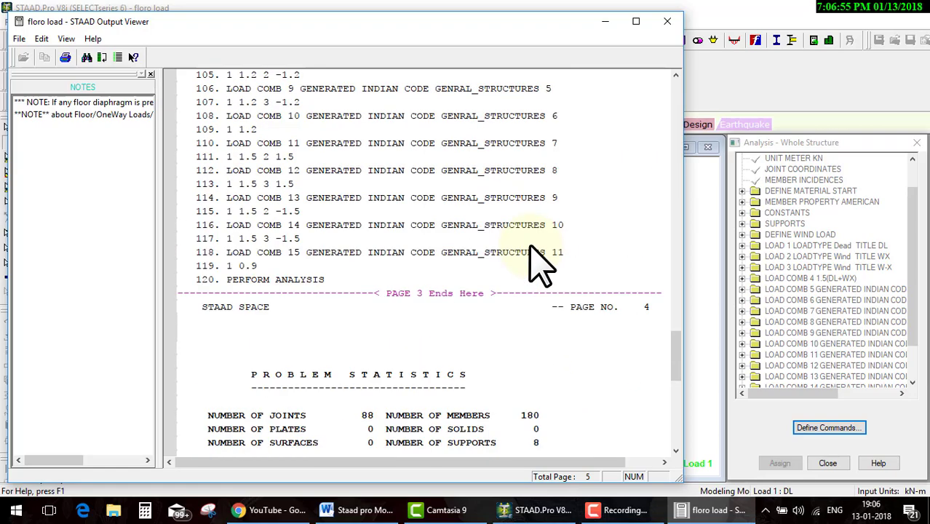
{"action": "scroll", "coordinate": [540, 262], "scroll_direction": "up", "scroll_amount": 5}
{"action": "scroll", "coordinate": [539, 266], "scroll_direction": "up", "scroll_amount": 4}
{"action": "scroll", "coordinate": [539, 263], "scroll_direction": "up", "scroll_amount": 5}
{"action": "scroll", "coordinate": [539, 263], "scroll_direction": "down", "scroll_amount": 10}
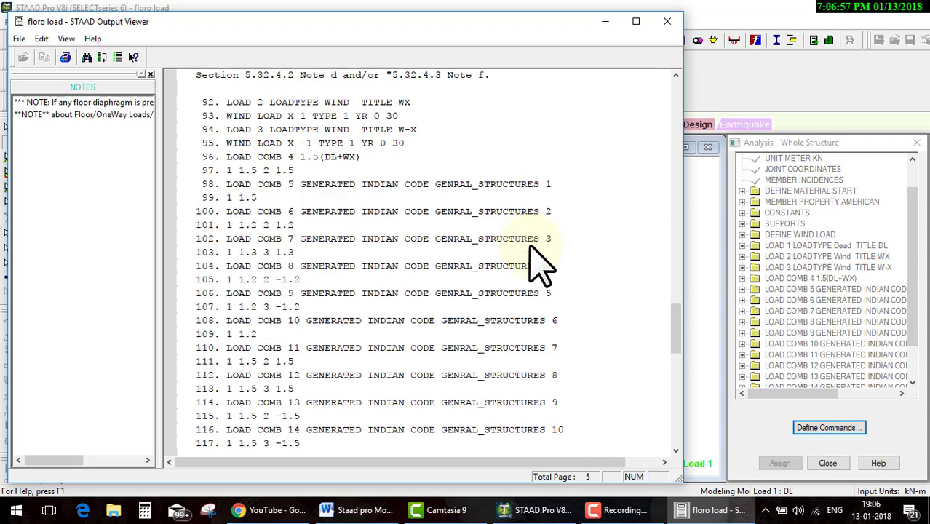
{"action": "scroll", "coordinate": [537, 263], "scroll_direction": "down", "scroll_amount": 10}
{"action": "scroll", "coordinate": [539, 263], "scroll_direction": "down", "scroll_amount": 5}
{"action": "left_click", "coordinate": [669, 21]}
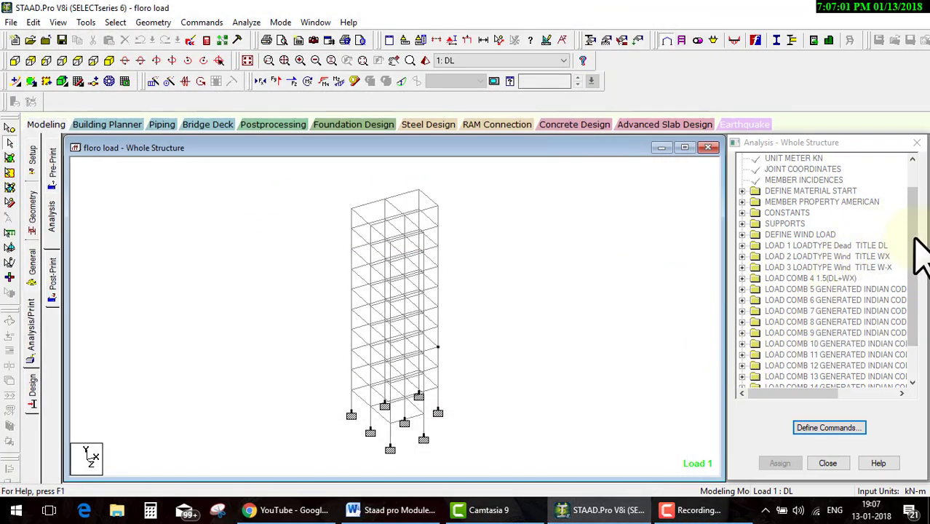
Step: Add a Perform Analysis command that prints Load Data
{"action": "left_click_drag", "start_coordinate": [913, 248], "coordinate": [910, 342]}
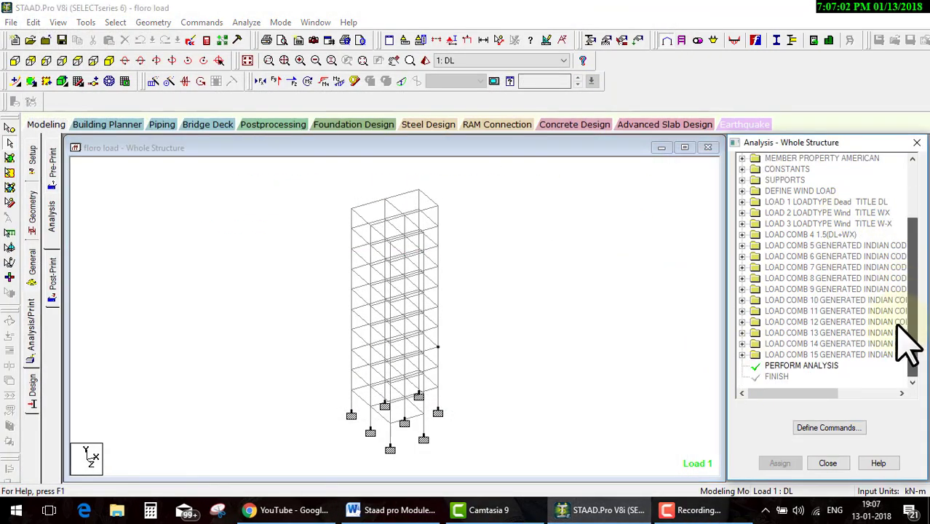
{"action": "left_click", "coordinate": [40, 342]}
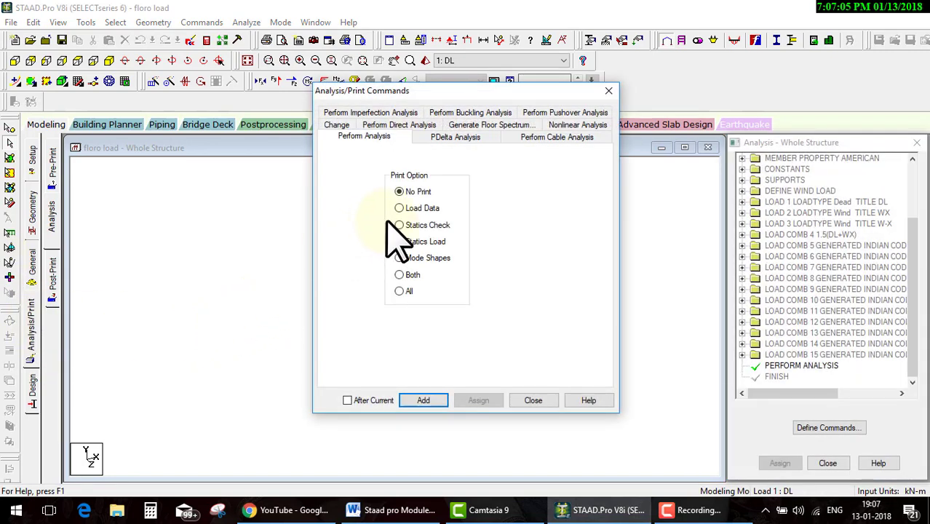
{"action": "left_click", "coordinate": [435, 401]}
{"action": "left_click", "coordinate": [533, 401]}
Step: Save the model and rerun the analysis, finishing with Done
{"action": "left_click", "coordinate": [246, 22]}
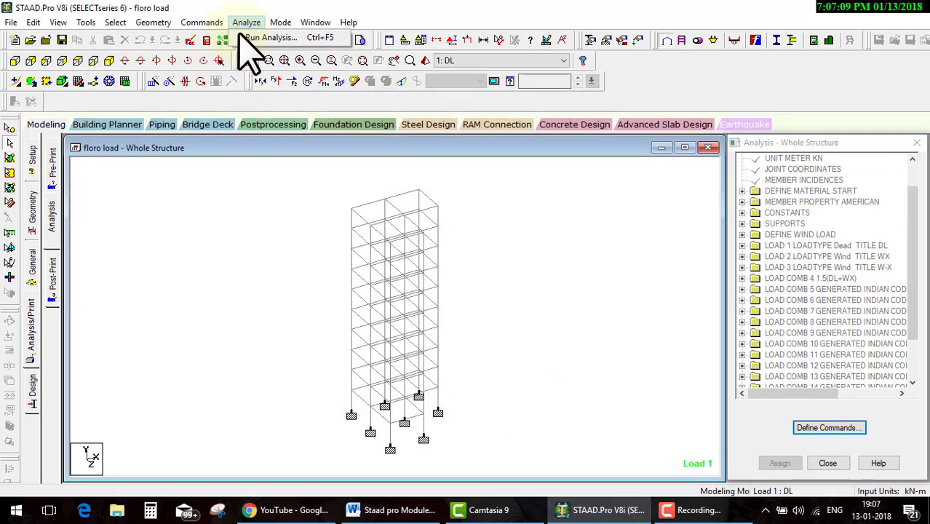
{"action": "left_click", "coordinate": [273, 37]}
{"action": "left_click", "coordinate": [391, 290]}
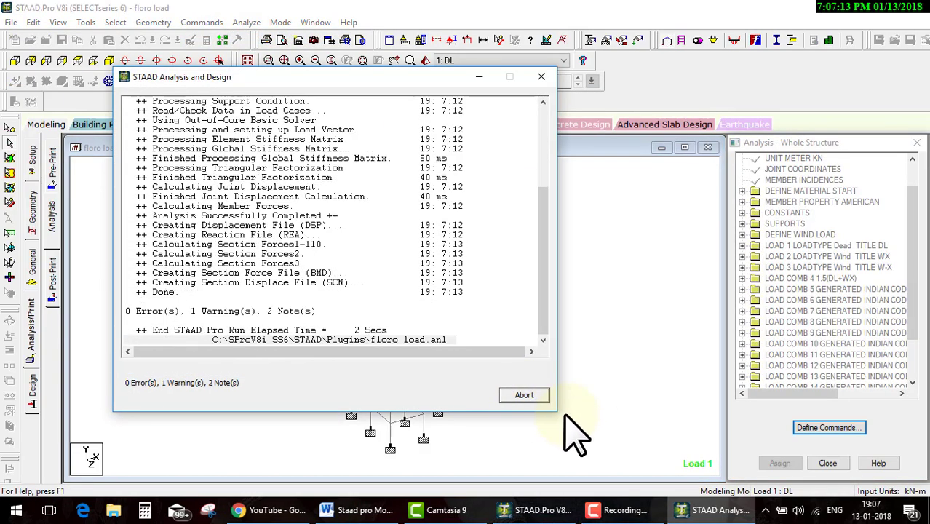
{"action": "left_click", "coordinate": [525, 392]}
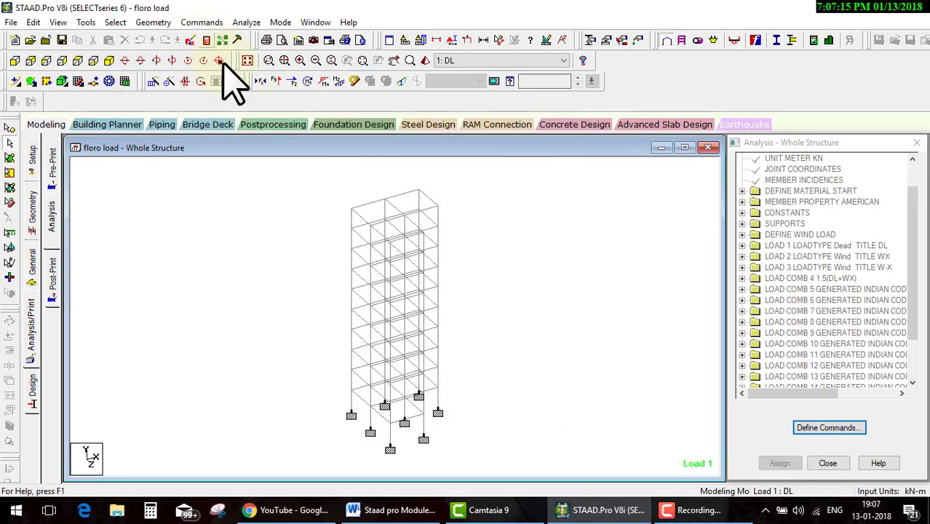
Step: Scroll through the output report and select the wind load lines 92–95
{"action": "scroll", "coordinate": [379, 246], "scroll_direction": "down", "scroll_amount": 8}
{"action": "scroll", "coordinate": [394, 249], "scroll_direction": "down", "scroll_amount": 9}
{"action": "scroll", "coordinate": [394, 255], "scroll_direction": "down", "scroll_amount": 12}
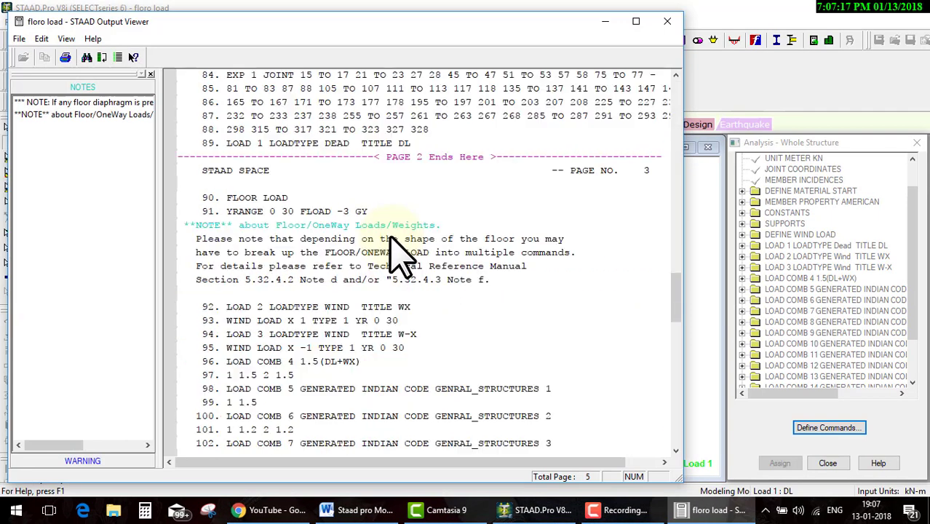
{"action": "scroll", "coordinate": [394, 254], "scroll_direction": "down", "scroll_amount": 13}
{"action": "scroll", "coordinate": [394, 254], "scroll_direction": "down", "scroll_amount": 2}
{"action": "scroll", "coordinate": [395, 255], "scroll_direction": "down", "scroll_amount": 10}
{"action": "scroll", "coordinate": [395, 255], "scroll_direction": "up", "scroll_amount": 7}
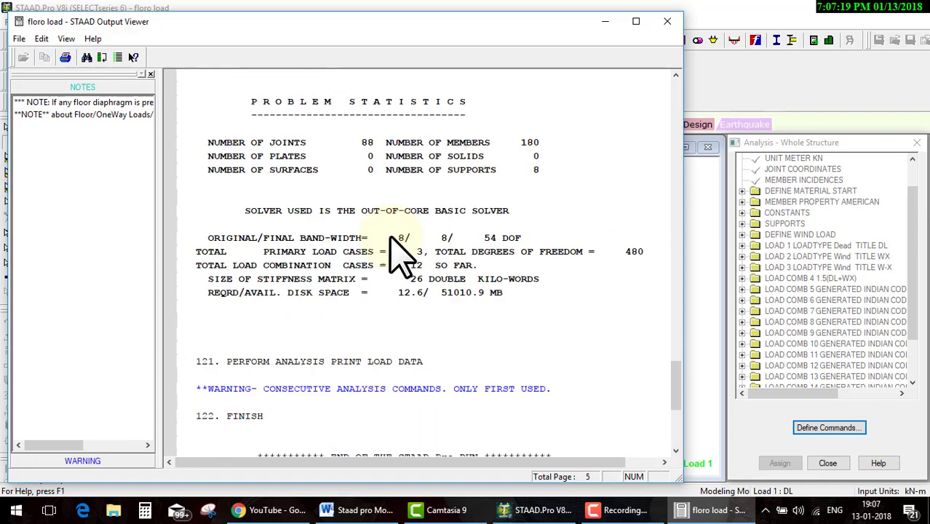
{"action": "scroll", "coordinate": [394, 255], "scroll_direction": "up", "scroll_amount": 5}
{"action": "scroll", "coordinate": [394, 254], "scroll_direction": "up", "scroll_amount": 5}
{"action": "scroll", "coordinate": [394, 254], "scroll_direction": "up", "scroll_amount": 5}
{"action": "scroll", "coordinate": [395, 254], "scroll_direction": "up", "scroll_amount": 2}
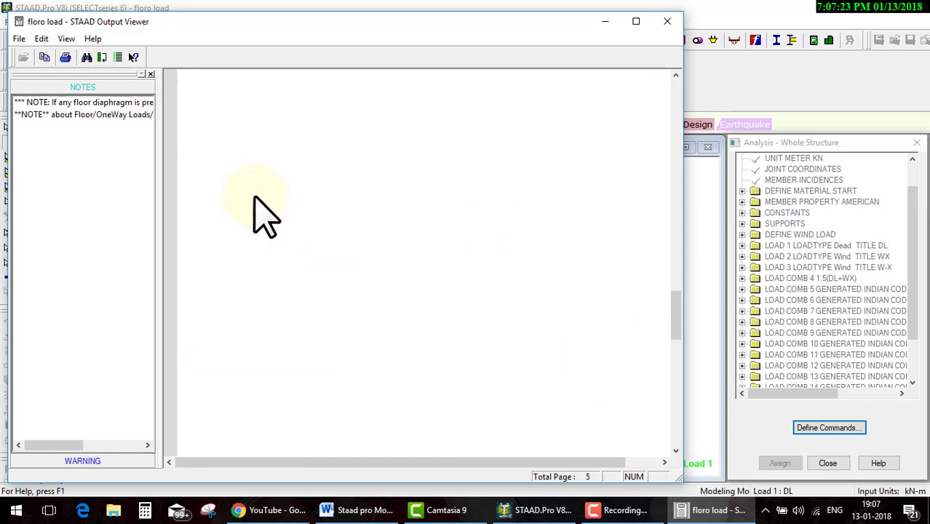
{"action": "left_click_drag", "start_coordinate": [246, 175], "coordinate": [324, 211]}
Step: Close the output report and look over the Analysis/Print Commands dialog without changes
{"action": "left_click", "coordinate": [667, 21]}
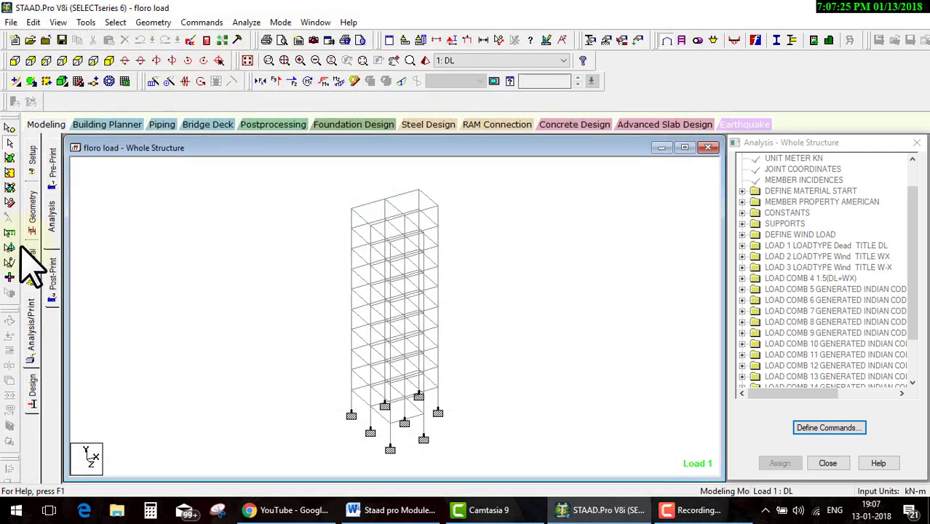
{"action": "left_click", "coordinate": [30, 331]}
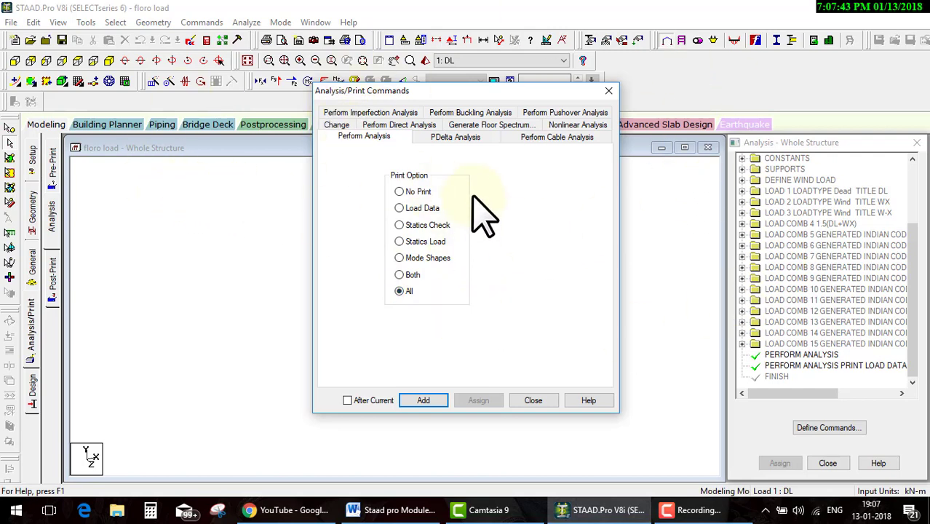
{"action": "left_click", "coordinate": [537, 402]}
Step: Highlight the 'Perform analysis command' row yellow in the Word course outline
{"action": "key", "text": "alt+Tab"}
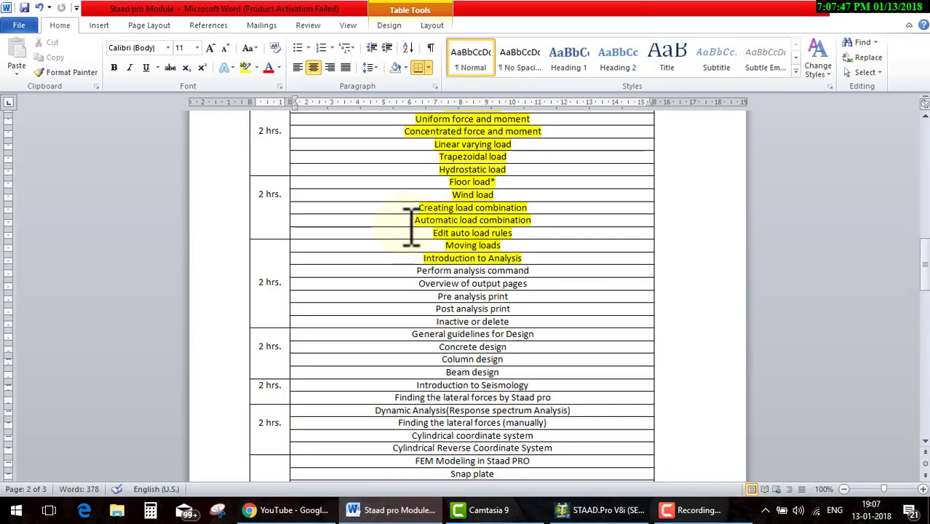
{"action": "left_click_drag", "start_coordinate": [413, 271], "coordinate": [503, 270]}
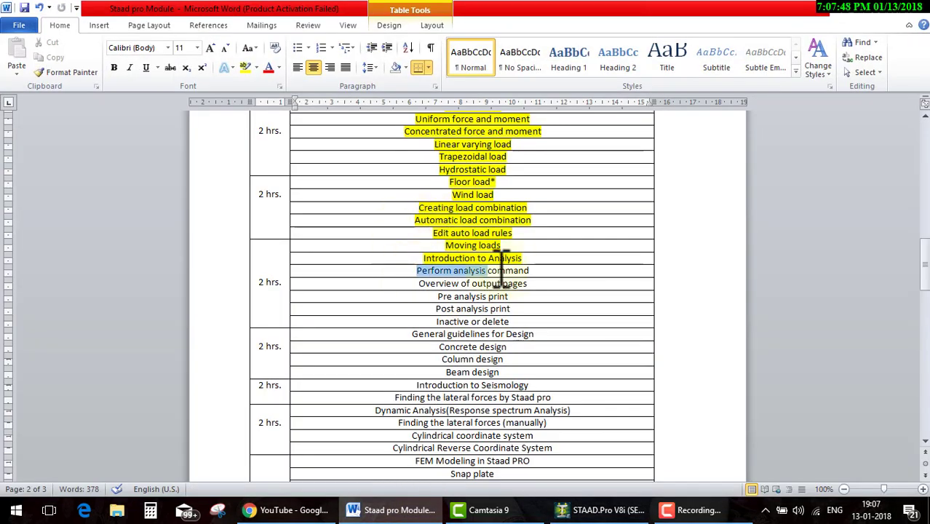
{"action": "left_click", "coordinate": [246, 67]}
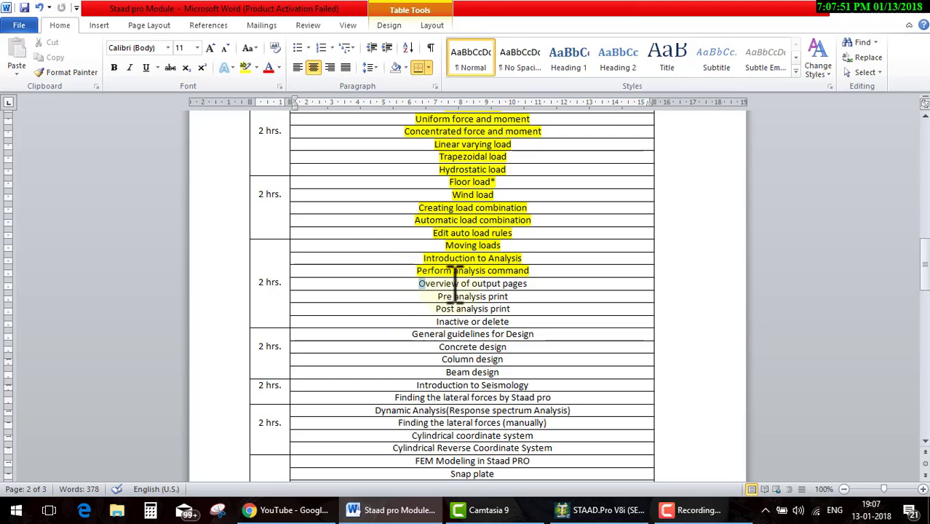
{"action": "left_click_drag", "start_coordinate": [456, 284], "coordinate": [509, 280]}
Step: Open the analysis output report and mark the PERFORM ANALYSIS lines
{"action": "key", "text": "alt+Tab"}
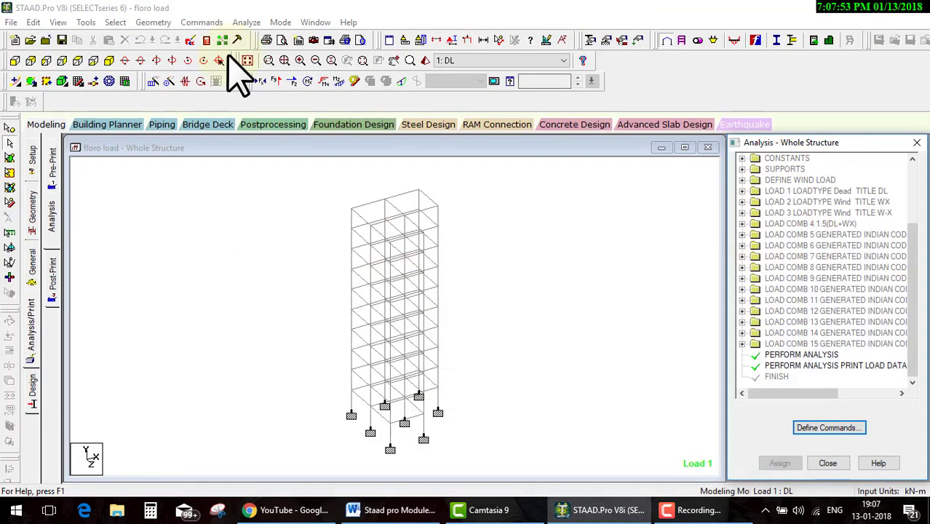
{"action": "left_click", "coordinate": [206, 41]}
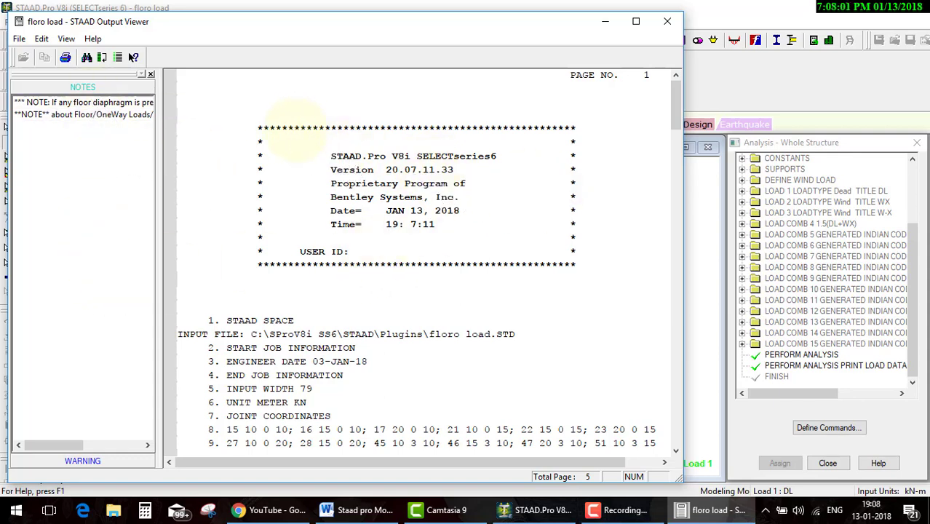
{"action": "left_click_drag", "start_coordinate": [267, 128], "coordinate": [262, 156]}
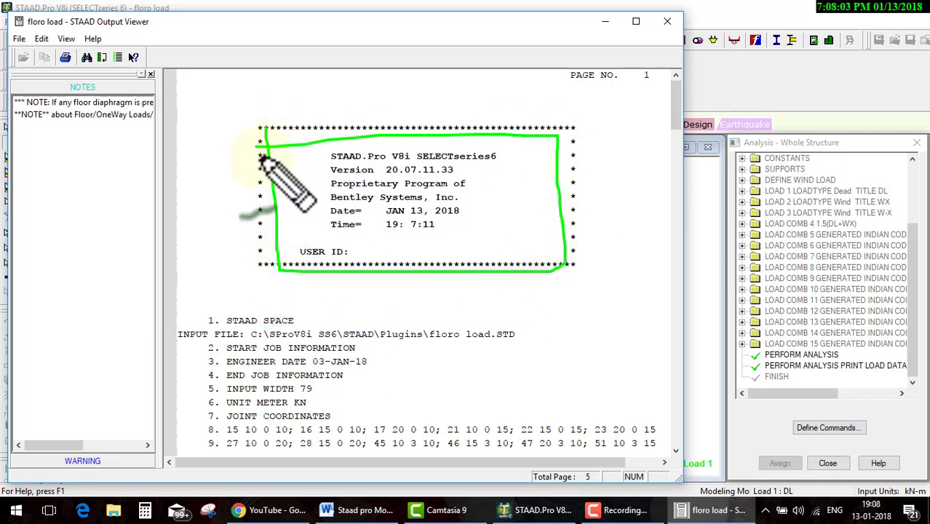
{"action": "scroll", "coordinate": [415, 238], "scroll_direction": "down", "scroll_amount": 3}
{"action": "scroll", "coordinate": [411, 234], "scroll_direction": "down", "scroll_amount": 2}
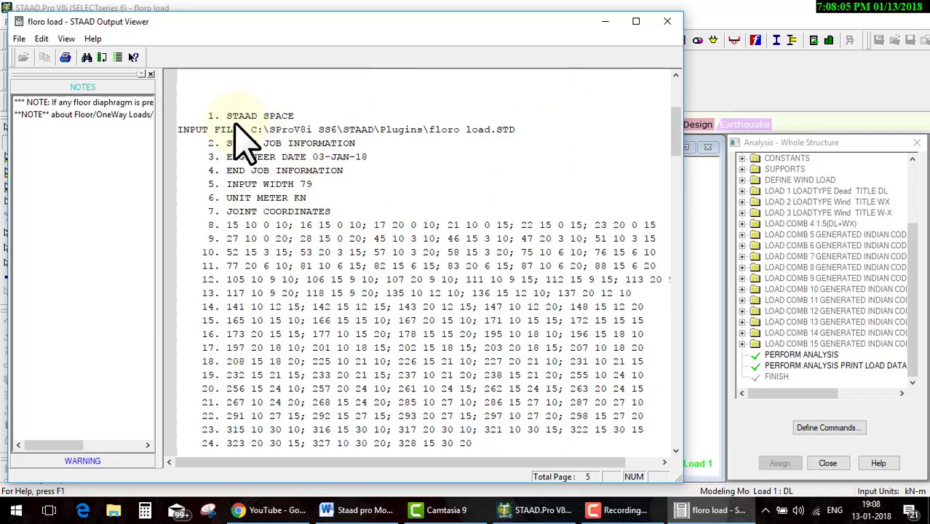
{"action": "left_click_drag", "start_coordinate": [206, 106], "coordinate": [182, 418]}
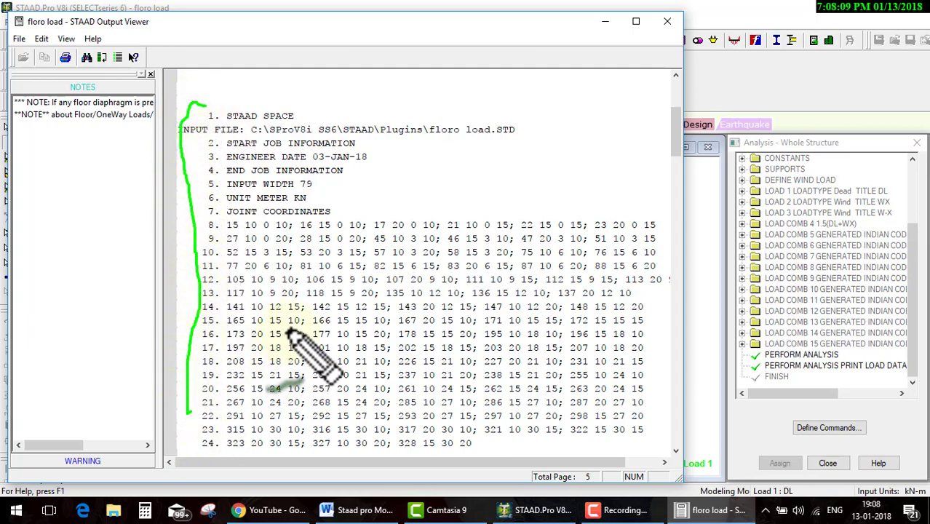
{"action": "key", "text": "Escape"}
Step: Mark page 3's end and Problem Statistics, then reach the consecutive-analysis warning at the end
{"action": "scroll", "coordinate": [324, 291], "scroll_direction": "down", "scroll_amount": 7}
{"action": "scroll", "coordinate": [324, 291], "scroll_direction": "down", "scroll_amount": 3}
{"action": "scroll", "coordinate": [324, 291], "scroll_direction": "down", "scroll_amount": 5}
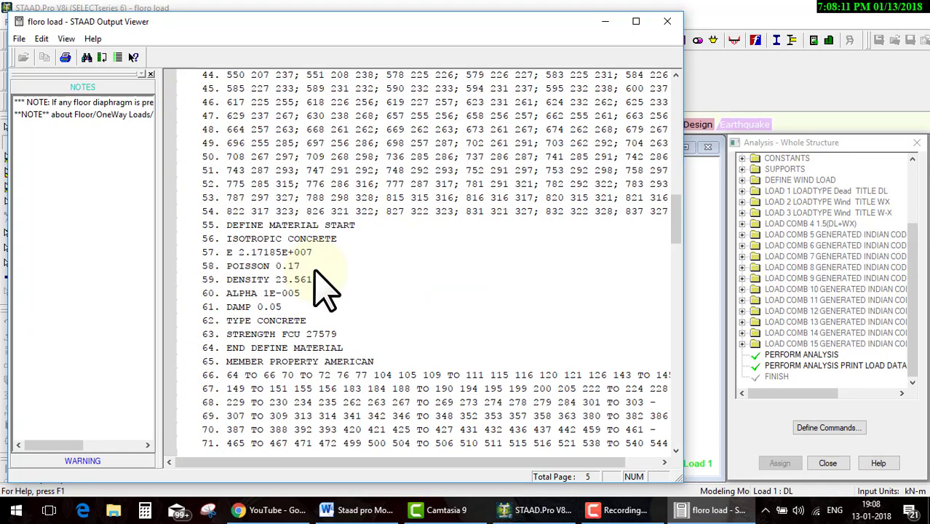
{"action": "scroll", "coordinate": [324, 291], "scroll_direction": "down", "scroll_amount": 8}
{"action": "scroll", "coordinate": [323, 291], "scroll_direction": "down", "scroll_amount": 3}
{"action": "scroll", "coordinate": [324, 287], "scroll_direction": "down", "scroll_amount": 3}
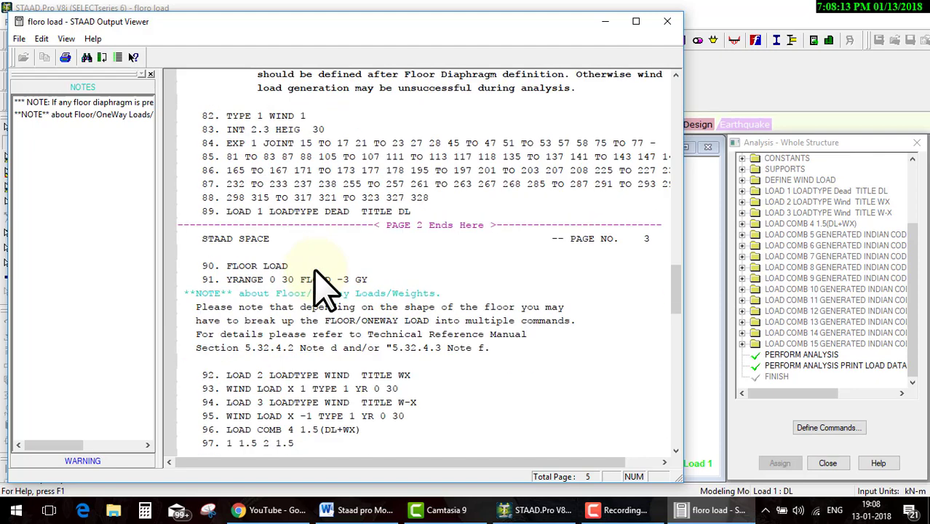
{"action": "scroll", "coordinate": [324, 287], "scroll_direction": "down", "scroll_amount": 6}
{"action": "scroll", "coordinate": [324, 288], "scroll_direction": "down", "scroll_amount": 3}
{"action": "scroll", "coordinate": [324, 288], "scroll_direction": "up", "scroll_amount": 5}
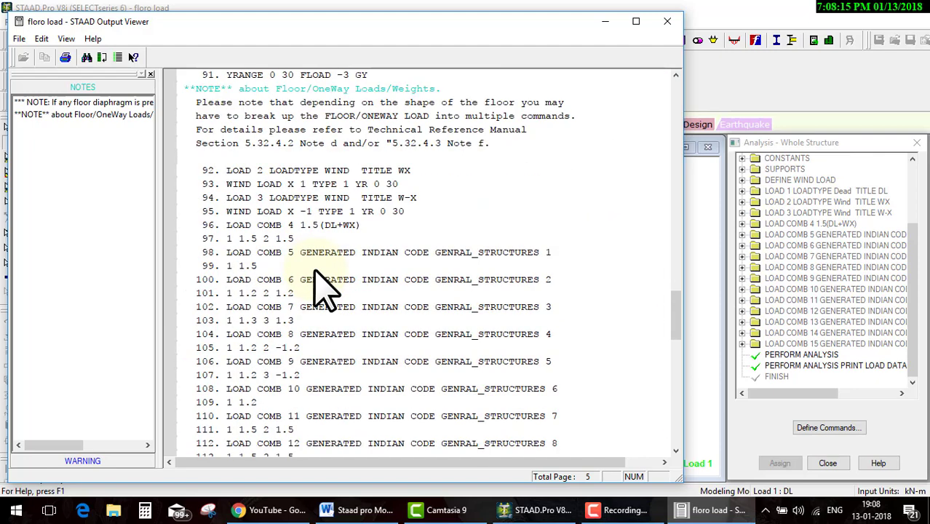
{"action": "scroll", "coordinate": [324, 288], "scroll_direction": "down", "scroll_amount": 9}
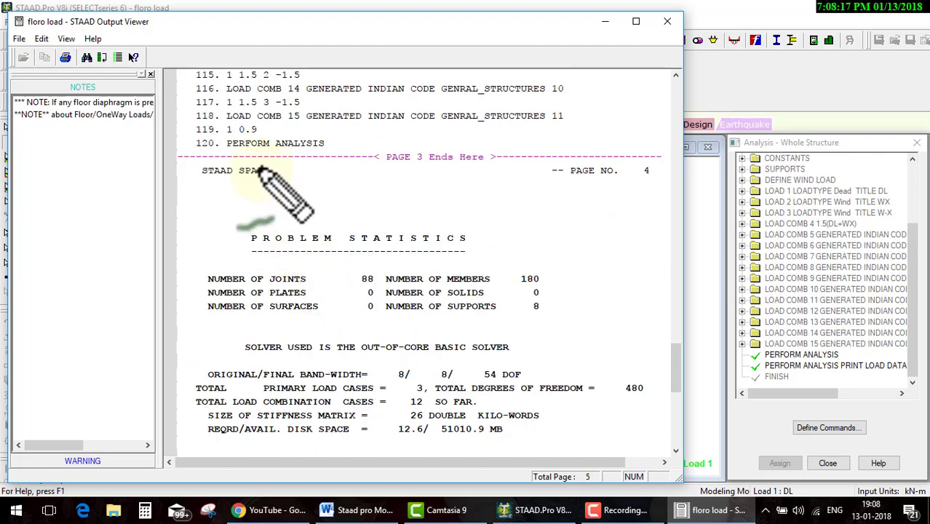
{"action": "left_click_drag", "start_coordinate": [179, 152], "coordinate": [491, 150]}
{"action": "left_click_drag", "start_coordinate": [378, 257], "coordinate": [415, 250]}
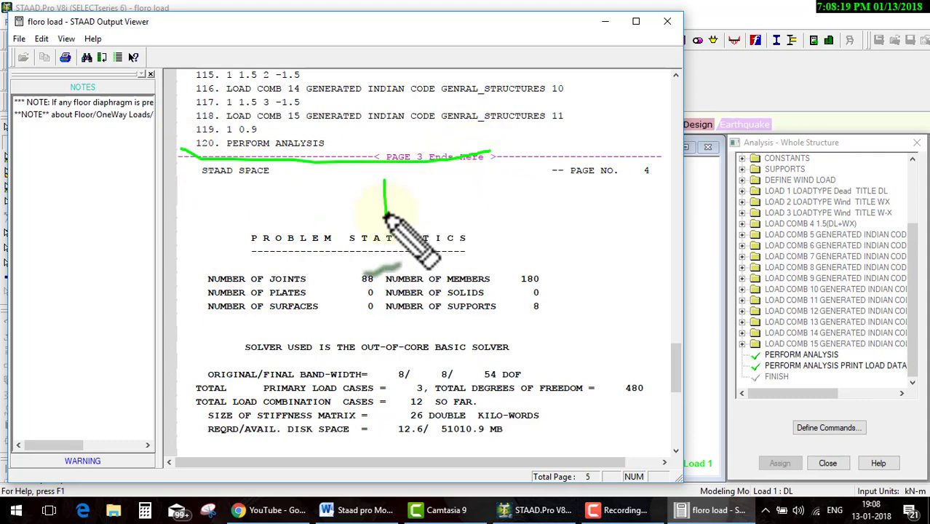
{"action": "mouse_move", "coordinate": [384, 180]}
{"action": "left_mouse_down"}
{"action": "mouse_move", "coordinate": [366, 206]}
{"action": "mouse_move", "coordinate": [393, 228]}
{"action": "left_mouse_up"}
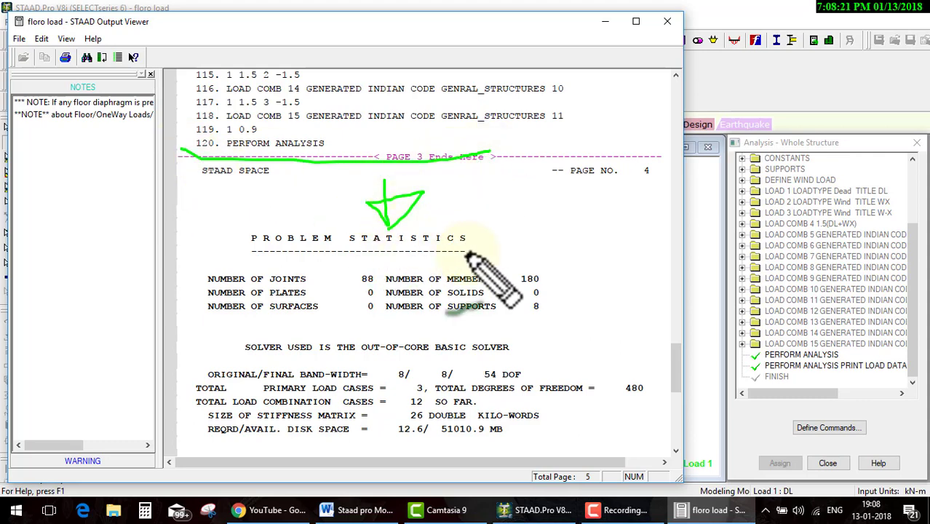
{"action": "key", "text": "Escape"}
{"action": "scroll", "coordinate": [473, 270], "scroll_direction": "down", "scroll_amount": 7}
{"action": "scroll", "coordinate": [473, 270], "scroll_direction": "down", "scroll_amount": 3}
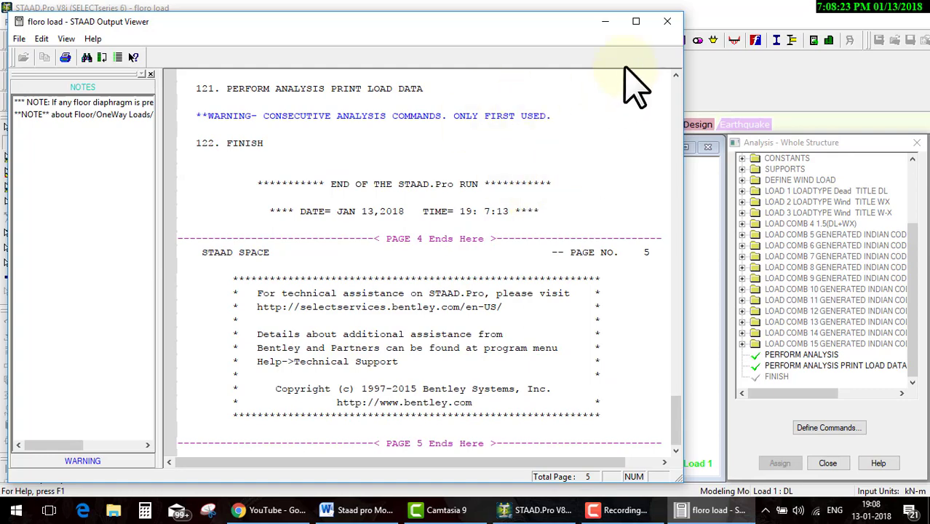
Step: Delete both PERFORM ANALYSIS commands from the model's command list
{"action": "left_click", "coordinate": [667, 21]}
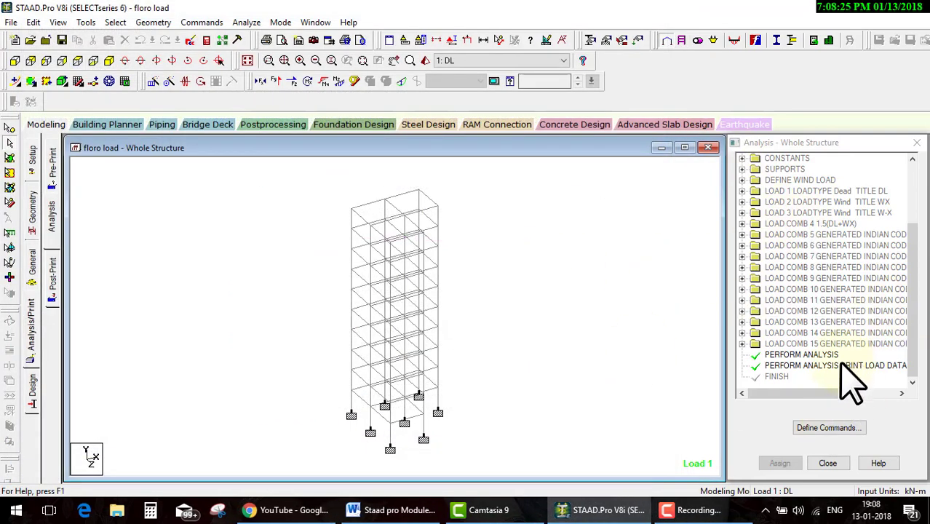
{"action": "left_click", "coordinate": [813, 357]}
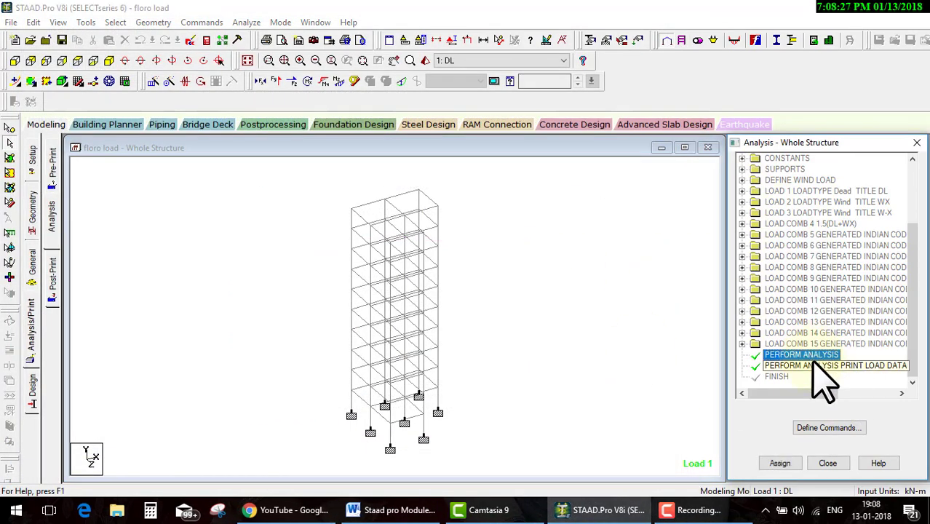
{"action": "key", "text": "Delete"}
{"action": "left_click", "coordinate": [815, 349]}
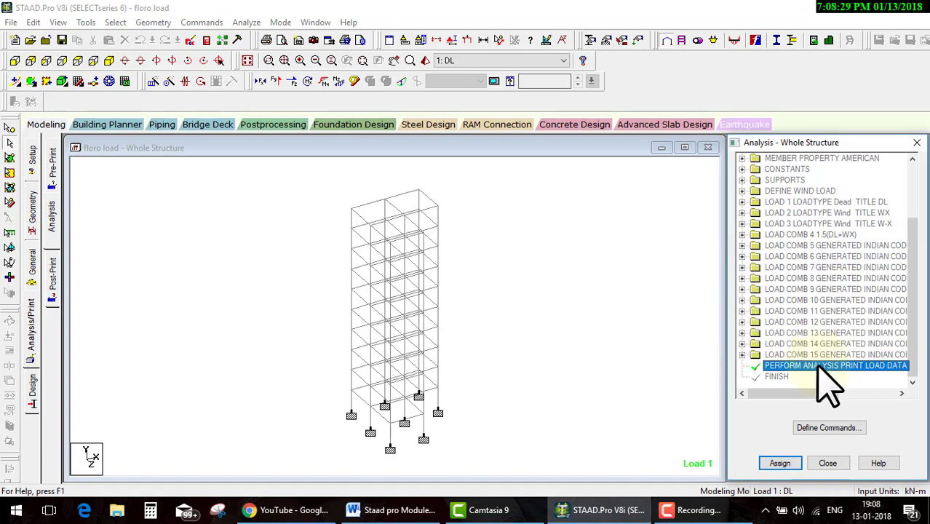
{"action": "key", "text": "Delete"}
{"action": "left_click", "coordinate": [787, 345]}
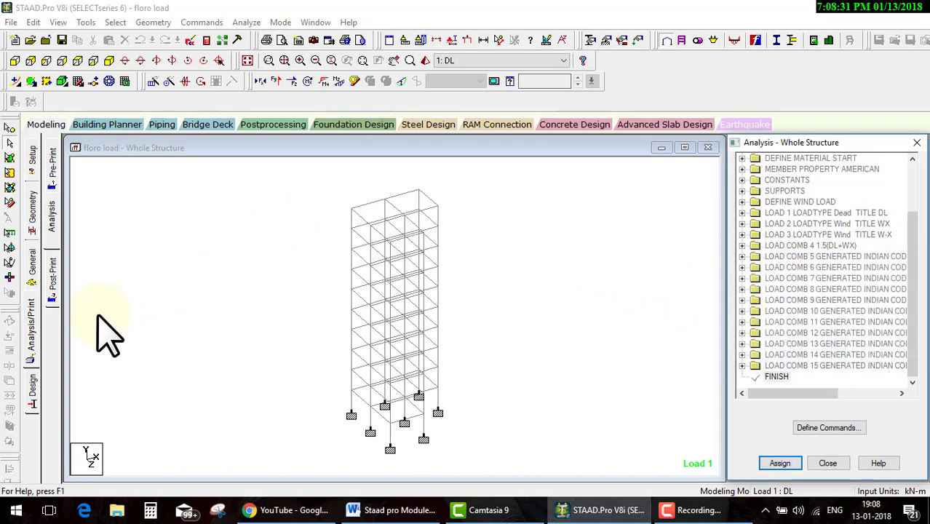
Step: Add a single PERFORM ANALYSIS command that prints all results
{"action": "left_click", "coordinate": [32, 338]}
{"action": "left_click", "coordinate": [400, 291]}
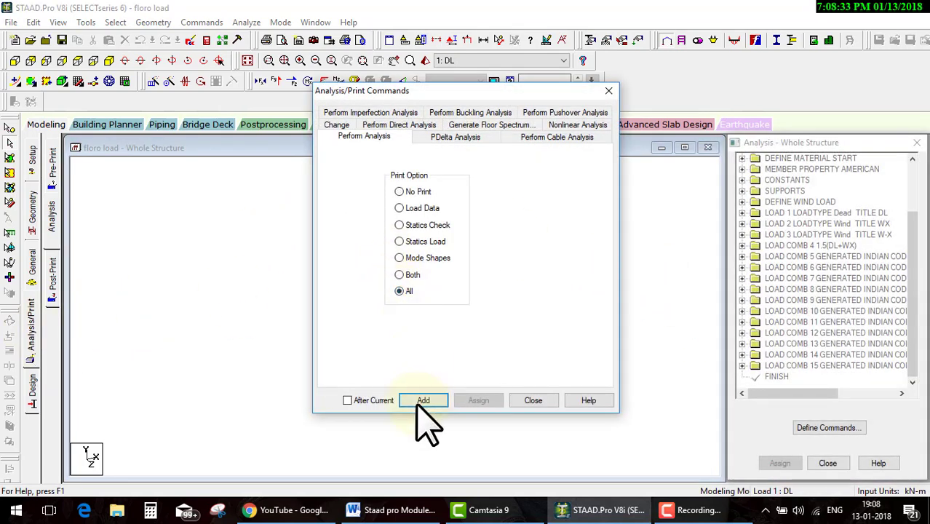
{"action": "left_click", "coordinate": [423, 400]}
{"action": "left_click", "coordinate": [533, 400]}
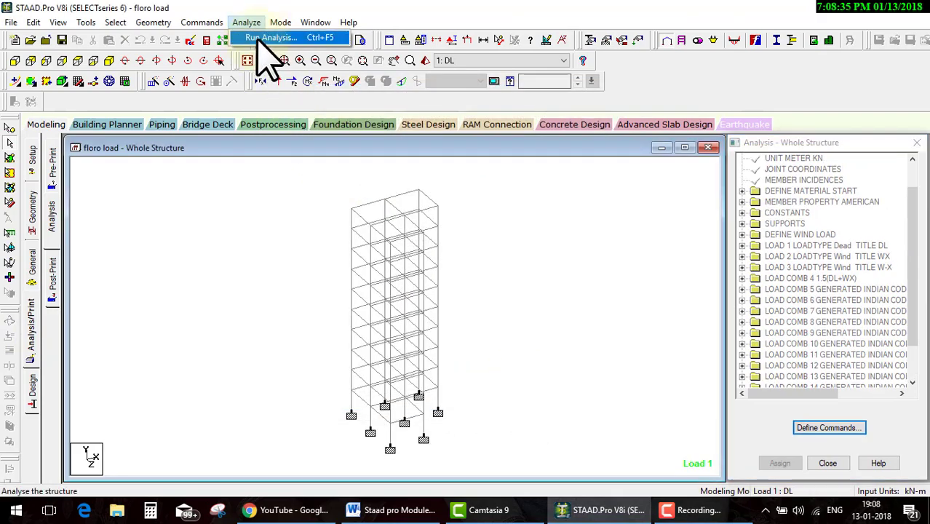
Step: Save the model and run the analysis to completion
{"action": "left_click", "coordinate": [262, 37]}
{"action": "left_click", "coordinate": [381, 288]}
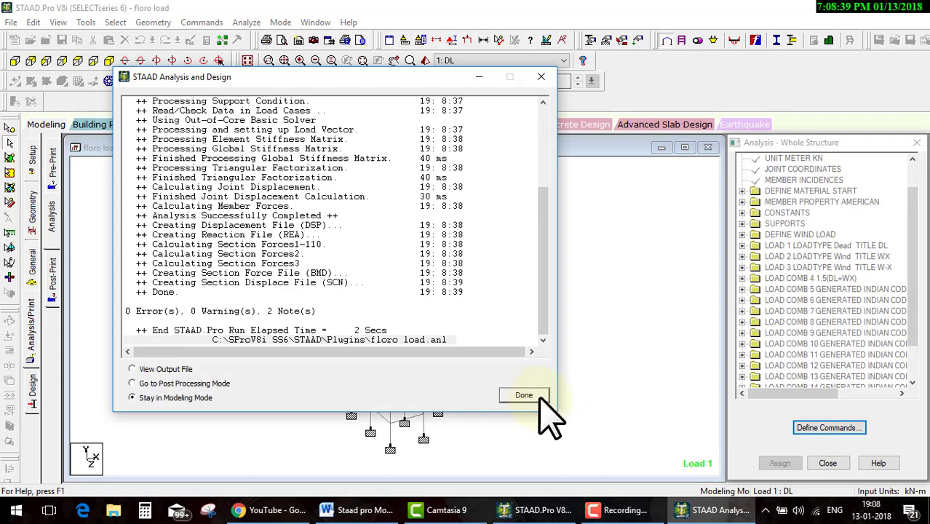
{"action": "left_click", "coordinate": [537, 401]}
Step: Open the new 49-page output report at page 5's LOADING 1 member-load table
{"action": "left_click", "coordinate": [243, 40]}
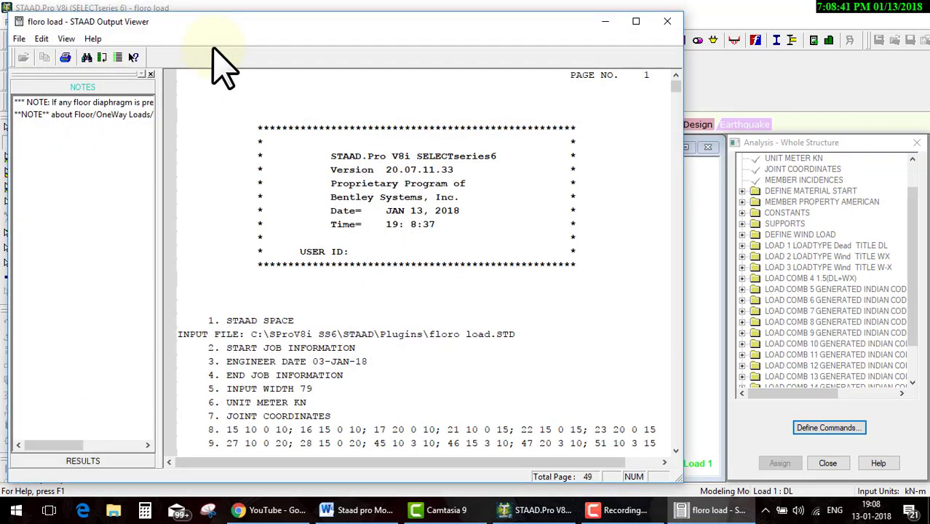
{"action": "scroll", "coordinate": [370, 212], "scroll_direction": "down", "scroll_amount": 5}
{"action": "scroll", "coordinate": [370, 212], "scroll_direction": "down", "scroll_amount": 15}
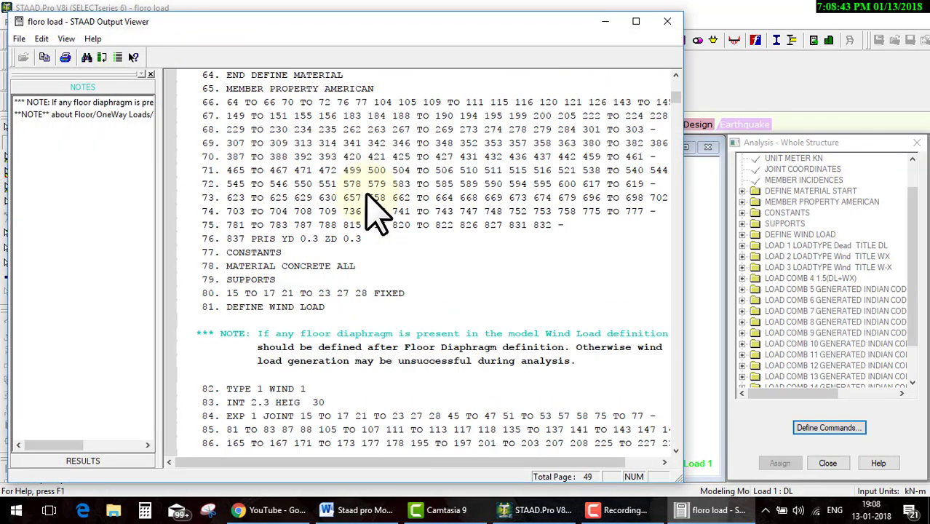
{"action": "scroll", "coordinate": [372, 211], "scroll_direction": "down", "scroll_amount": 8}
{"action": "scroll", "coordinate": [366, 193], "scroll_direction": "down", "scroll_amount": 7}
{"action": "scroll", "coordinate": [365, 195], "scroll_direction": "down", "scroll_amount": 9}
{"action": "scroll", "coordinate": [367, 190], "scroll_direction": "down", "scroll_amount": 7}
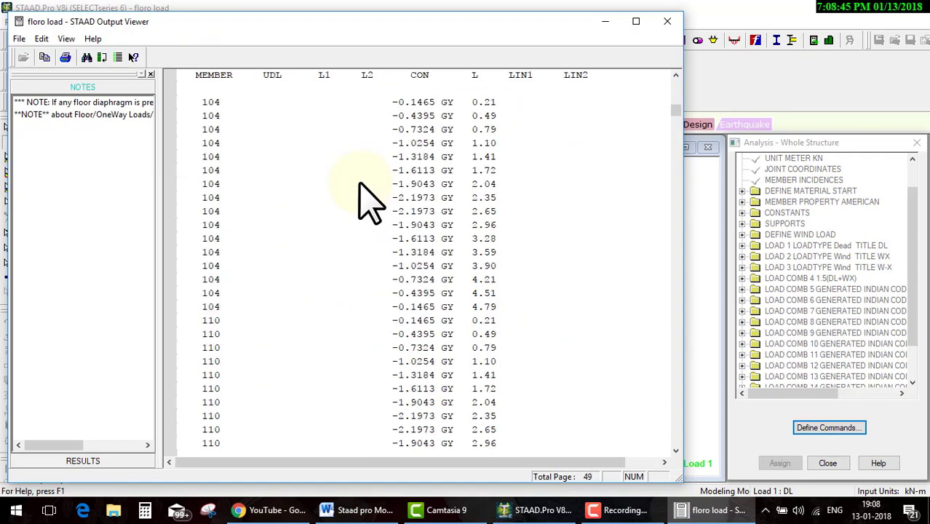
{"action": "scroll", "coordinate": [364, 186], "scroll_direction": "up", "scroll_amount": 6}
{"action": "scroll", "coordinate": [370, 200], "scroll_direction": "up", "scroll_amount": 6}
{"action": "scroll", "coordinate": [379, 198], "scroll_direction": "up", "scroll_amount": 1}
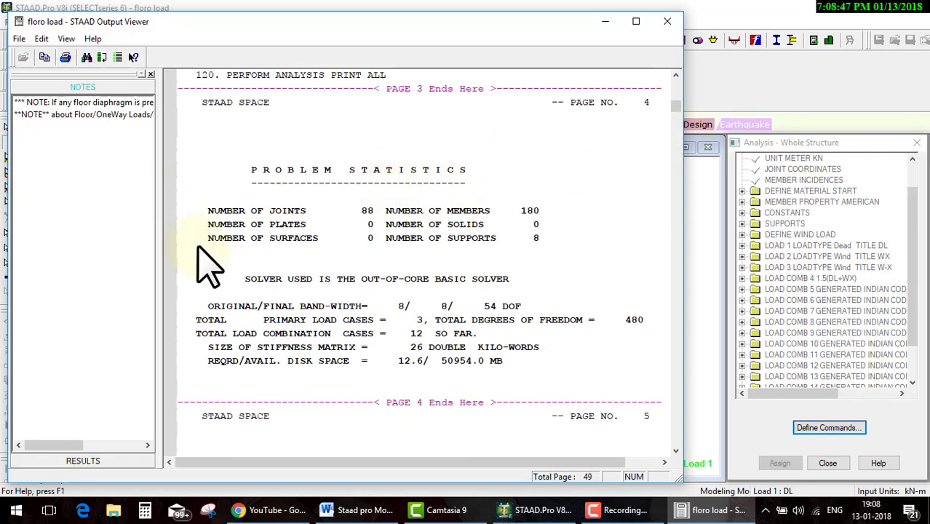
{"action": "scroll", "coordinate": [404, 269], "scroll_direction": "down", "scroll_amount": 2}
{"action": "scroll", "coordinate": [451, 248], "scroll_direction": "down", "scroll_amount": 4}
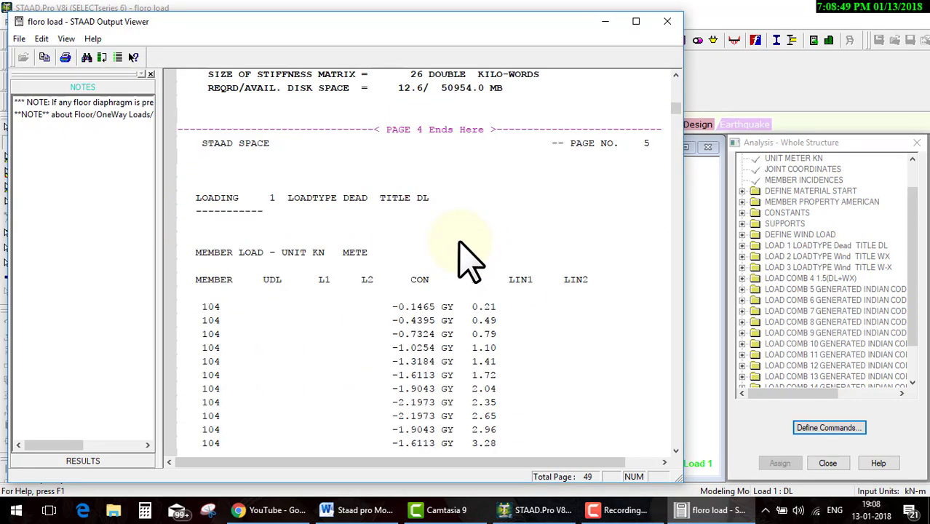
{"action": "scroll", "coordinate": [460, 241], "scroll_direction": "down", "scroll_amount": 2}
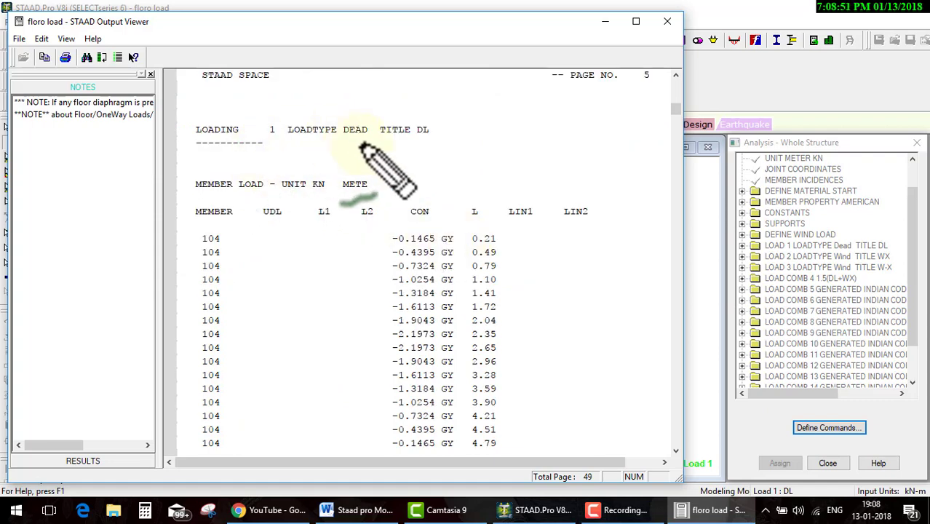
Step: Mark the dead load title, the member 104 load rows and their CON values
{"action": "left_click_drag", "start_coordinate": [281, 144], "coordinate": [434, 144]}
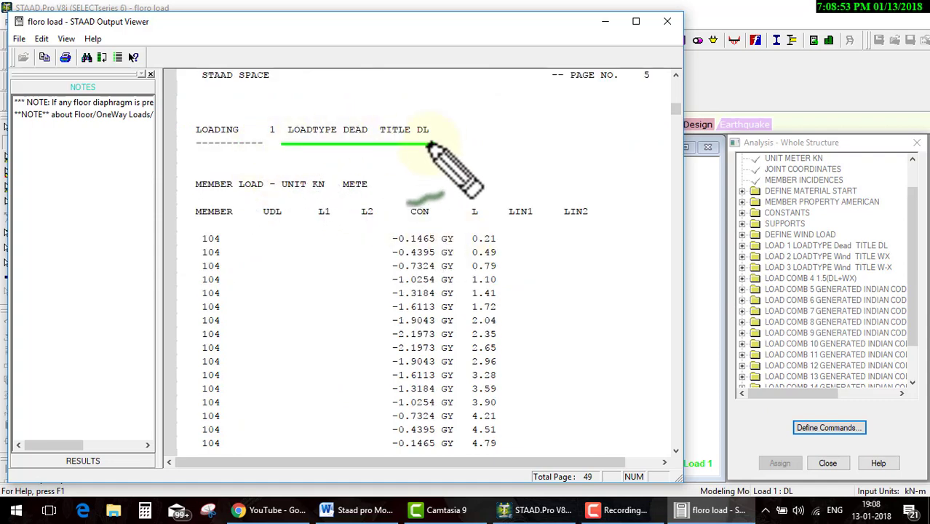
{"action": "left_click_drag", "start_coordinate": [221, 239], "coordinate": [259, 214]}
{"action": "mouse_move", "coordinate": [230, 276]}
{"action": "left_mouse_down"}
{"action": "mouse_move", "coordinate": [224, 286]}
{"action": "mouse_move", "coordinate": [245, 250]}
{"action": "left_mouse_up"}
{"action": "mouse_move", "coordinate": [224, 328]}
{"action": "left_mouse_down"}
{"action": "mouse_move", "coordinate": [258, 288]}
{"action": "mouse_move", "coordinate": [260, 314]}
{"action": "left_mouse_up"}
{"action": "left_click_drag", "start_coordinate": [221, 366], "coordinate": [292, 339]}
{"action": "left_click_drag", "start_coordinate": [232, 388], "coordinate": [271, 384]}
{"action": "left_click_drag", "start_coordinate": [206, 435], "coordinate": [270, 386]}
{"action": "left_click_drag", "start_coordinate": [231, 426], "coordinate": [302, 380]}
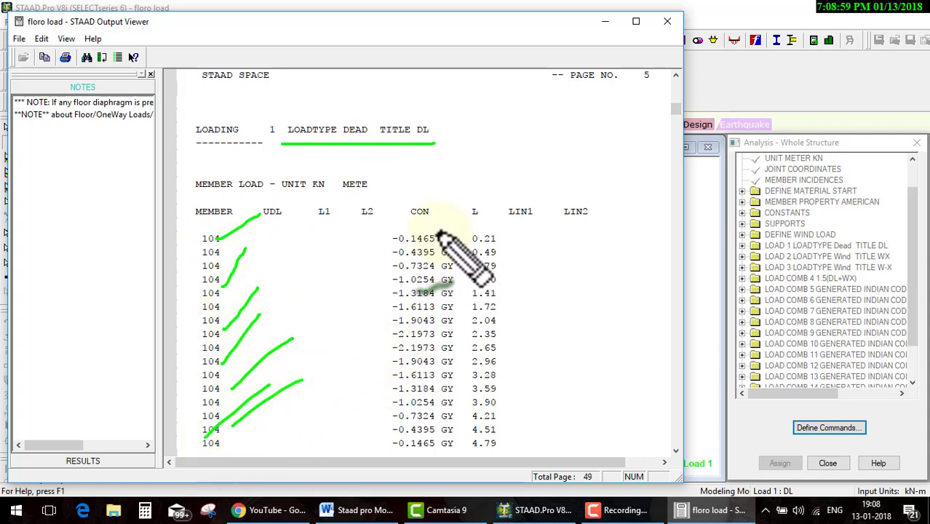
{"action": "left_click_drag", "start_coordinate": [384, 203], "coordinate": [375, 251]}
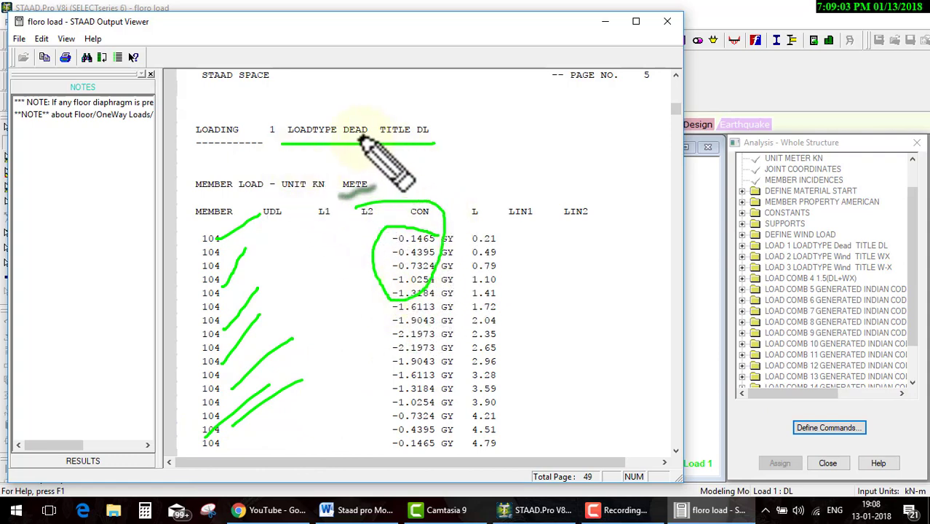
{"action": "left_click_drag", "start_coordinate": [220, 293], "coordinate": [276, 228]}
{"action": "left_click_drag", "start_coordinate": [201, 381], "coordinate": [300, 305]}
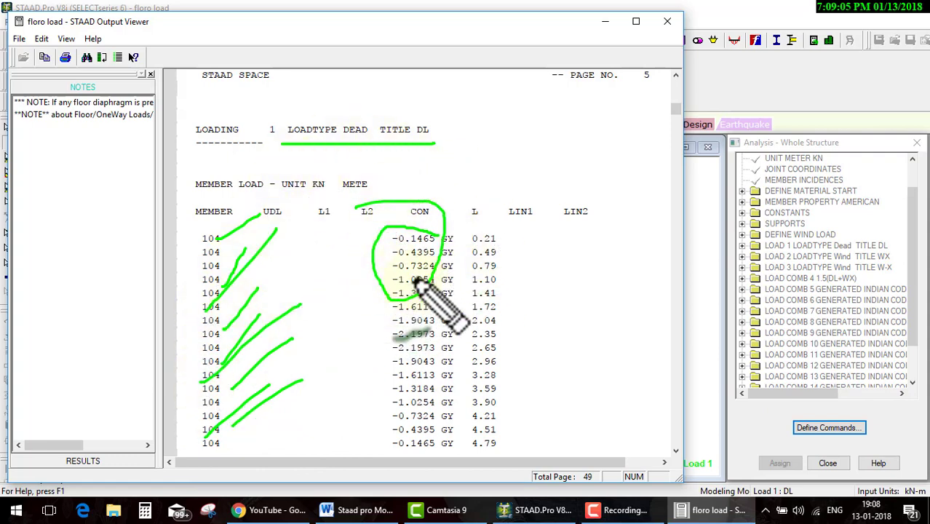
Step: Scroll on through the report, marking the force and moment headings and joints 76 to 82
{"action": "key", "text": "Escape"}
{"action": "scroll", "coordinate": [527, 234], "scroll_direction": "down", "scroll_amount": 5}
{"action": "scroll", "coordinate": [535, 251], "scroll_direction": "down", "scroll_amount": 5}
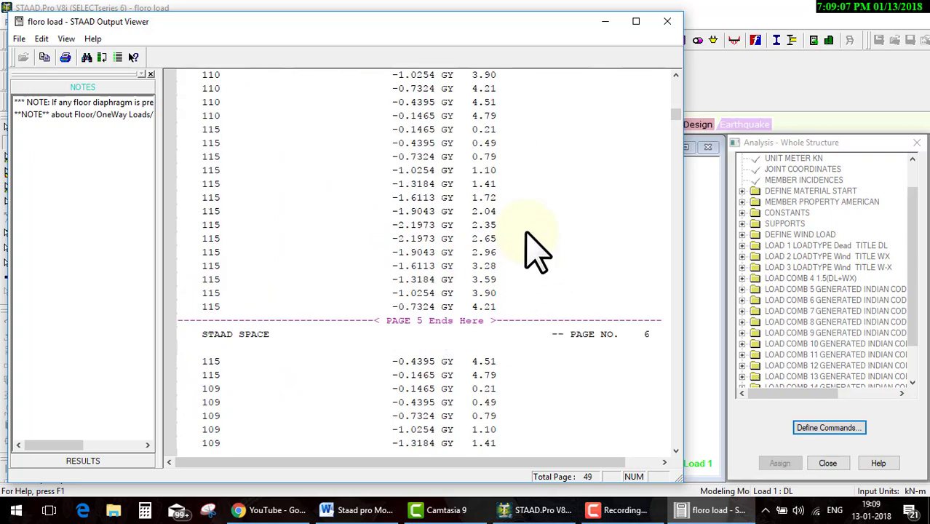
{"action": "scroll", "coordinate": [534, 251], "scroll_direction": "down", "scroll_amount": 3}
{"action": "scroll", "coordinate": [535, 251], "scroll_direction": "down", "scroll_amount": 3}
{"action": "scroll", "coordinate": [535, 251], "scroll_direction": "down", "scroll_amount": 3}
{"action": "scroll", "coordinate": [535, 251], "scroll_direction": "down", "scroll_amount": 5}
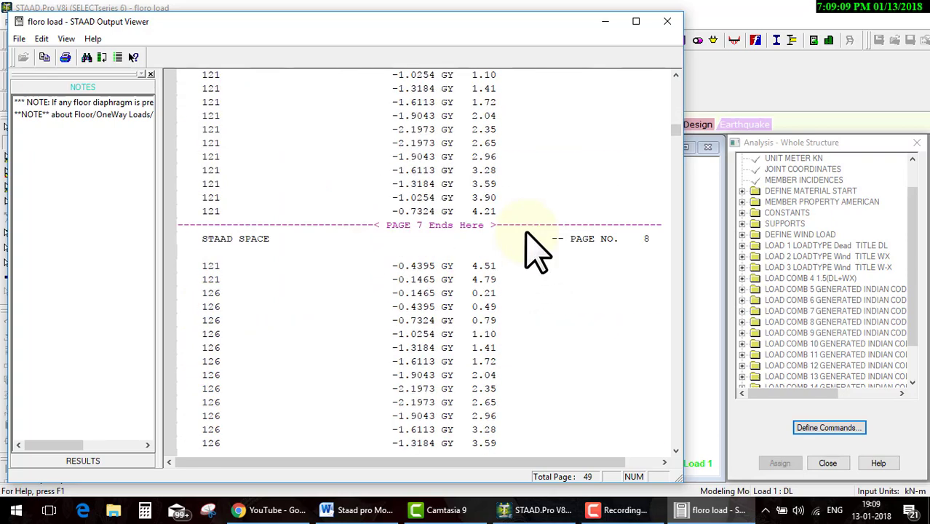
{"action": "scroll", "coordinate": [535, 251], "scroll_direction": "down", "scroll_amount": 10}
{"action": "scroll", "coordinate": [536, 251], "scroll_direction": "down", "scroll_amount": 5}
{"action": "left_click_drag", "start_coordinate": [674, 148], "coordinate": [676, 172]}
{"action": "mouse_move", "coordinate": [671, 205]}
{"action": "left_mouse_down"}
{"action": "mouse_move", "coordinate": [659, 426]}
{"action": "mouse_move", "coordinate": [655, 370]}
{"action": "mouse_move", "coordinate": [658, 379]}
{"action": "left_mouse_up"}
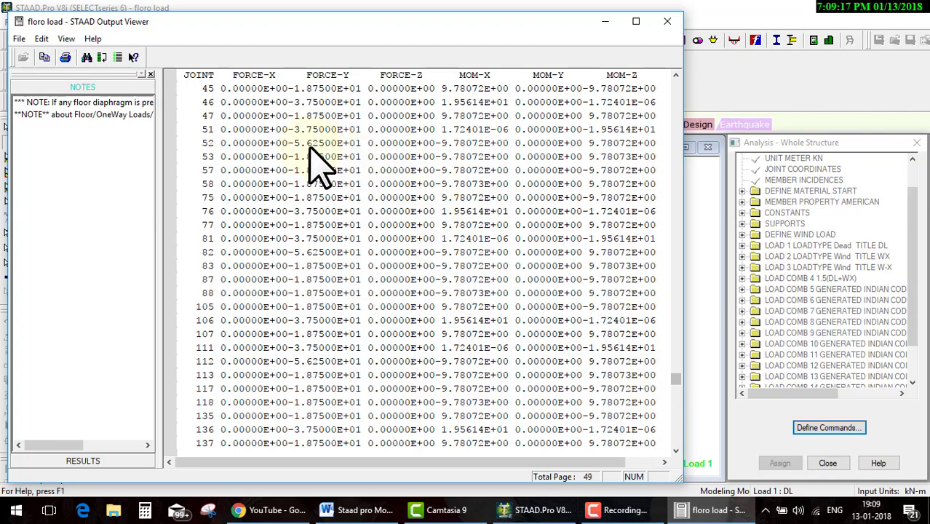
{"action": "left_click_drag", "start_coordinate": [241, 85], "coordinate": [568, 85]}
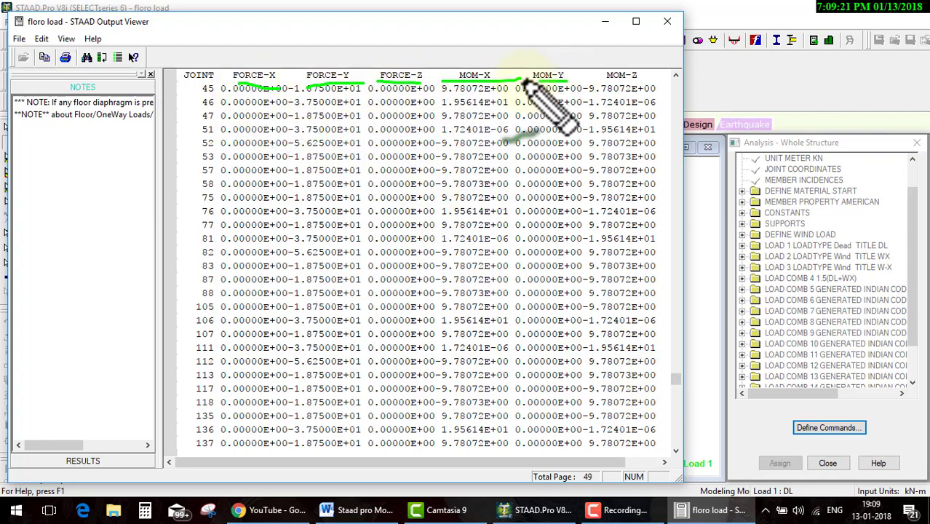
{"action": "mouse_move", "coordinate": [231, 226]}
{"action": "left_mouse_down"}
{"action": "mouse_move", "coordinate": [207, 256]}
{"action": "mouse_move", "coordinate": [172, 225]}
{"action": "left_mouse_up"}
Step: Scroll to Loading 3's maximum displacements and its joint load summary
{"action": "scroll", "coordinate": [564, 276], "scroll_direction": "down", "scroll_amount": 7}
{"action": "scroll", "coordinate": [560, 277], "scroll_direction": "down", "scroll_amount": 8}
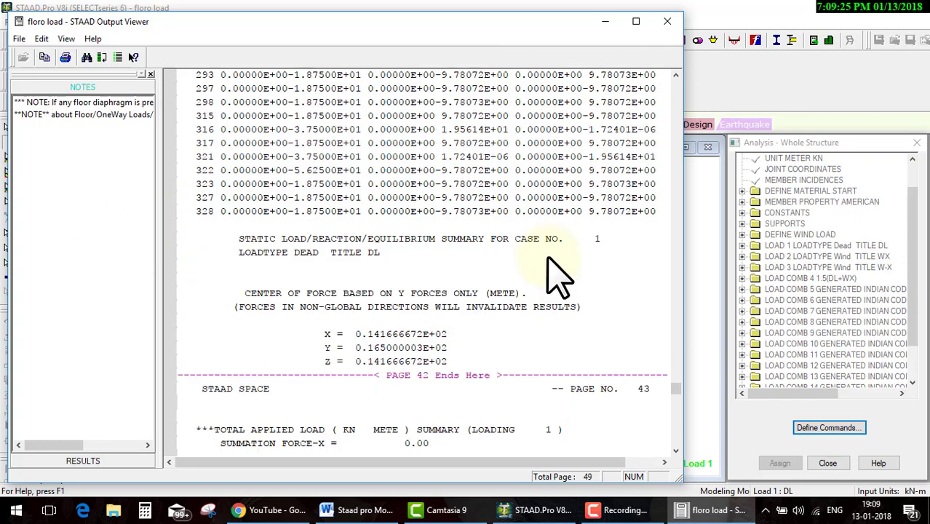
{"action": "scroll", "coordinate": [553, 270], "scroll_direction": "down", "scroll_amount": 8}
{"action": "scroll", "coordinate": [559, 275], "scroll_direction": "up", "scroll_amount": 5}
{"action": "scroll", "coordinate": [559, 275], "scroll_direction": "down", "scroll_amount": 10}
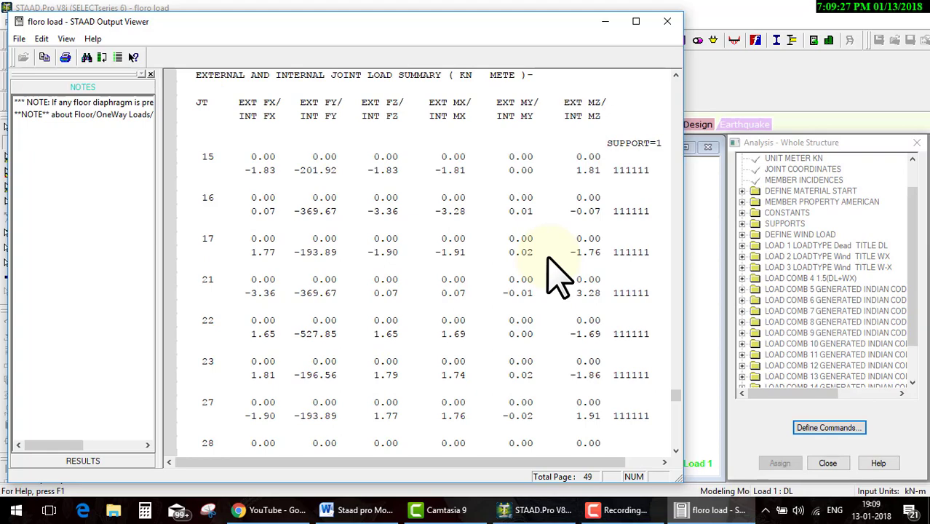
{"action": "scroll", "coordinate": [559, 275], "scroll_direction": "down", "scroll_amount": 5}
{"action": "scroll", "coordinate": [559, 275], "scroll_direction": "down", "scroll_amount": 8}
{"action": "scroll", "coordinate": [559, 275], "scroll_direction": "down", "scroll_amount": 8}
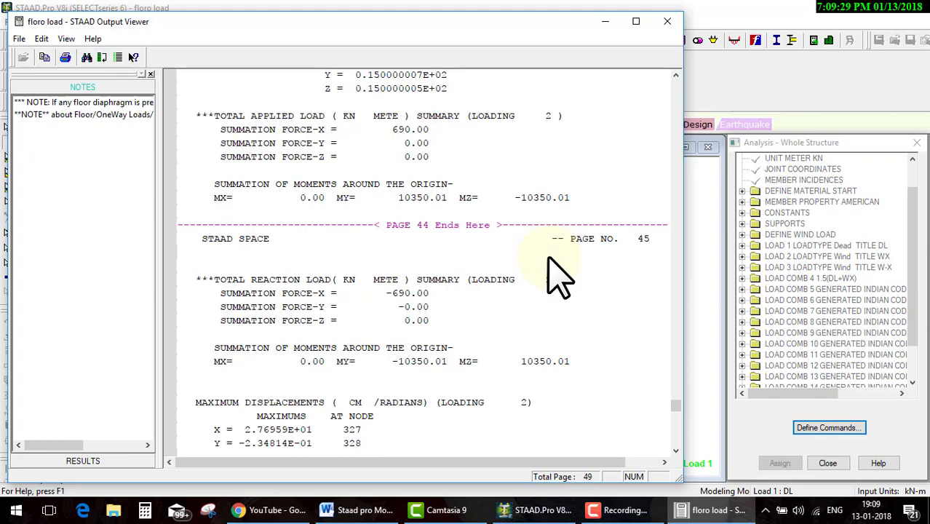
{"action": "scroll", "coordinate": [559, 275], "scroll_direction": "down", "scroll_amount": 6}
{"action": "scroll", "coordinate": [557, 275], "scroll_direction": "down", "scroll_amount": 3}
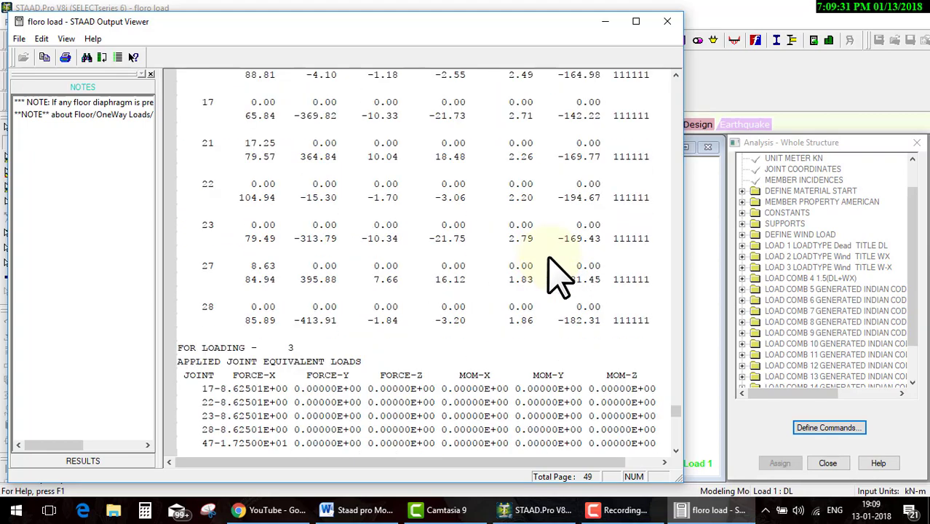
{"action": "scroll", "coordinate": [557, 276], "scroll_direction": "down", "scroll_amount": 8}
{"action": "scroll", "coordinate": [557, 276], "scroll_direction": "down", "scroll_amount": 8}
{"action": "scroll", "coordinate": [559, 275], "scroll_direction": "down", "scroll_amount": 8}
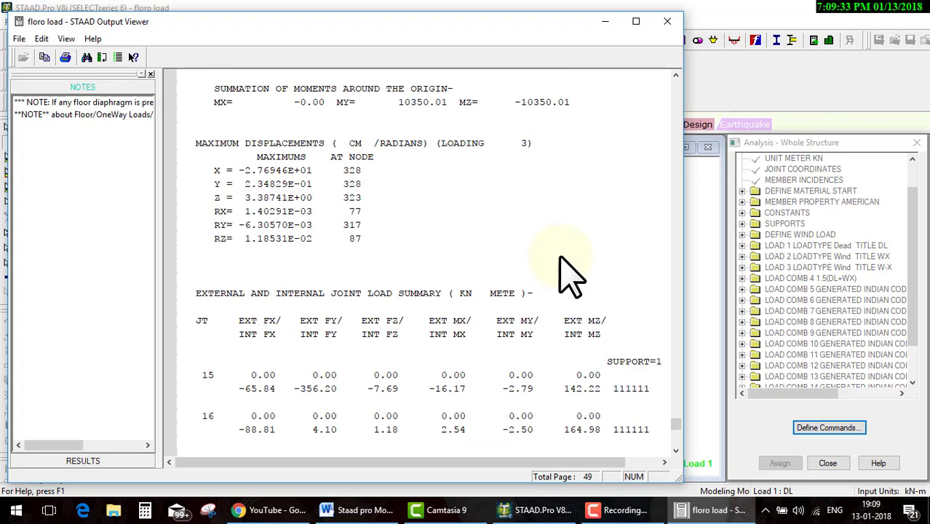
Step: Close the report and mark 'Overview of output pages' yellow in the Word syllabus
{"action": "left_click", "coordinate": [667, 21]}
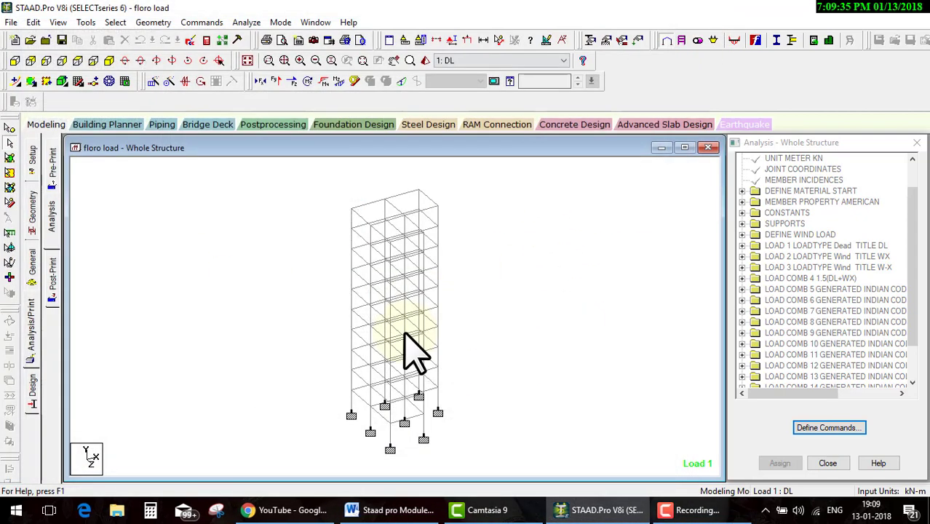
{"action": "left_click", "coordinate": [364, 509]}
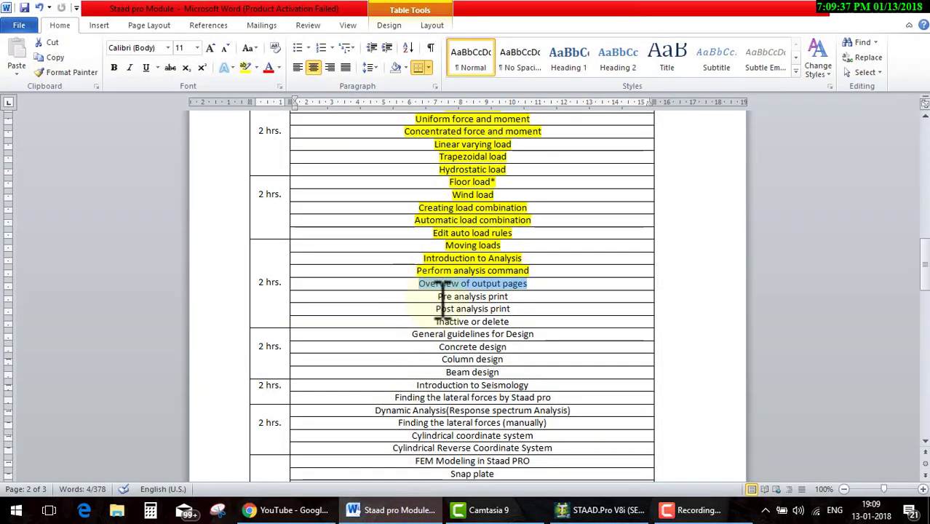
{"action": "left_click_drag", "start_coordinate": [425, 286], "coordinate": [524, 286]}
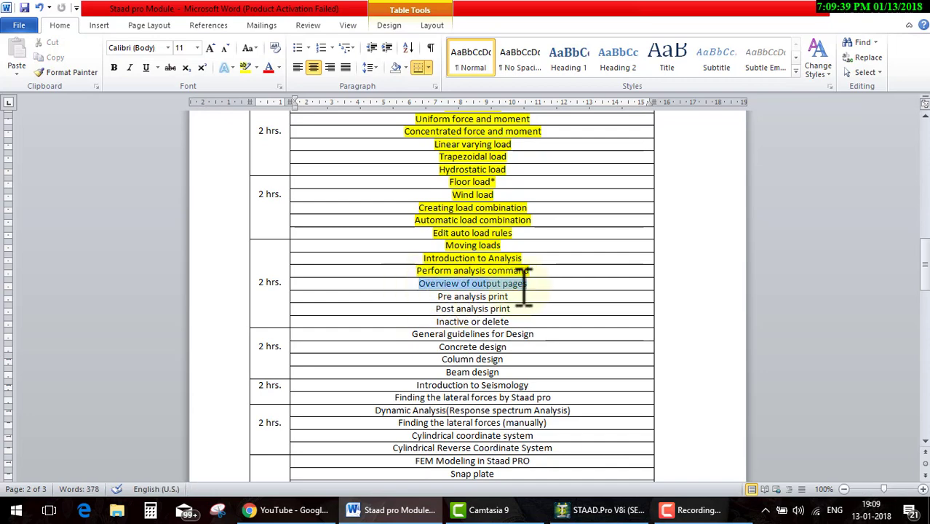
{"action": "key", "text": "Right"}
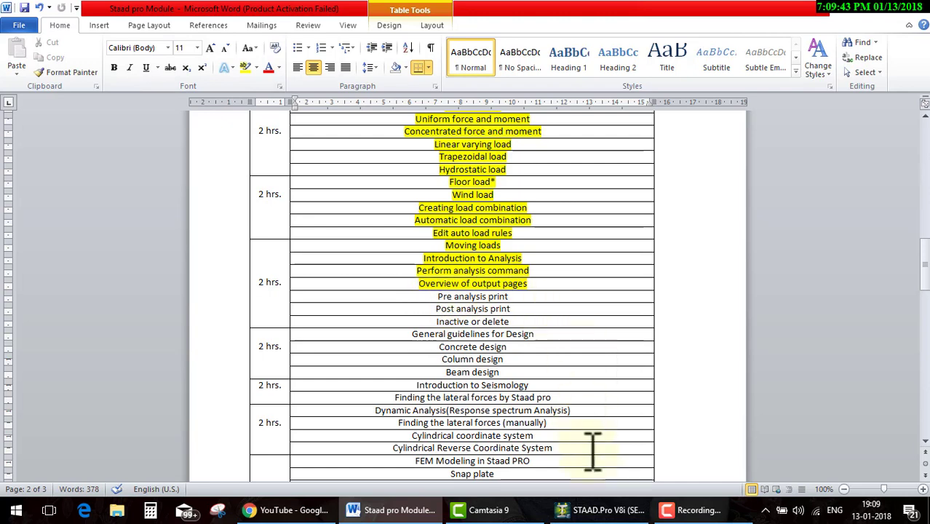
{"action": "left_click", "coordinate": [604, 509]}
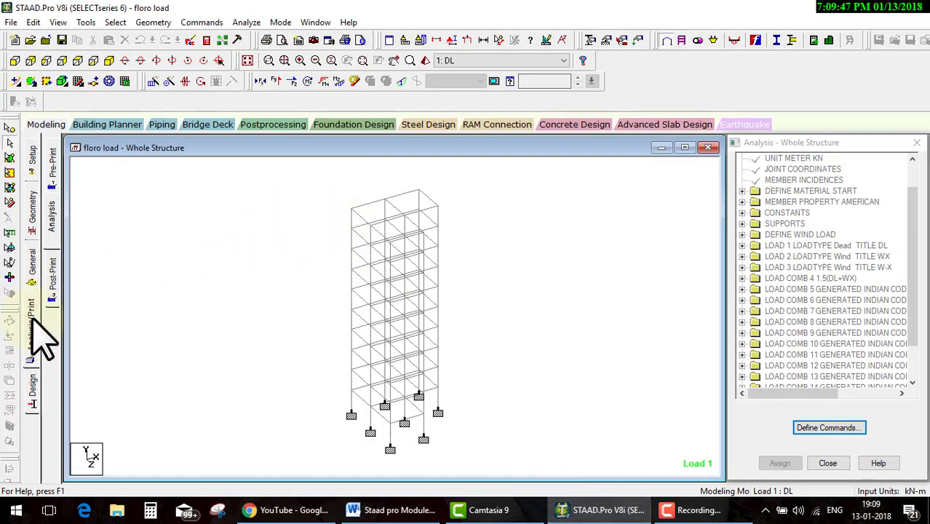
Step: Add a Problem Statistics command to the Pre-Print tab's commands for the whole structure
{"action": "key", "text": "ctrl+shift+d"}
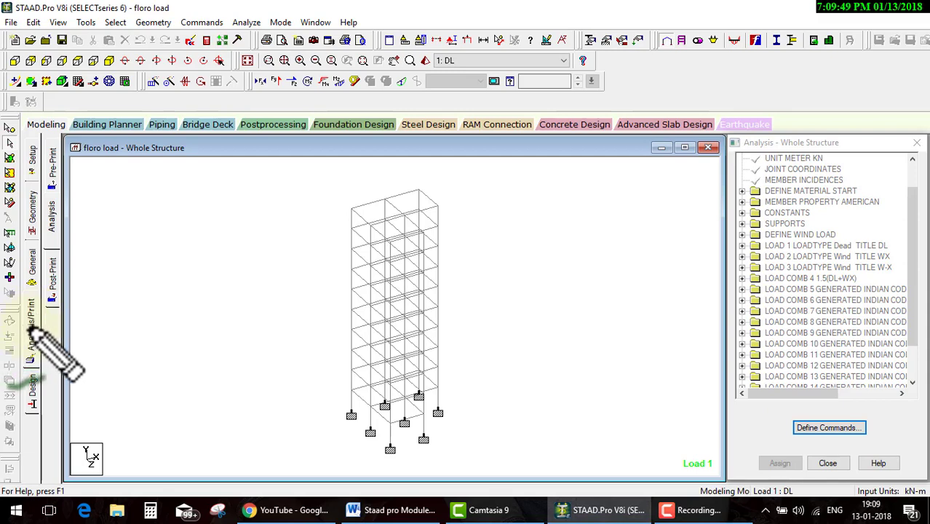
{"action": "left_click_drag", "start_coordinate": [29, 329], "coordinate": [119, 235]}
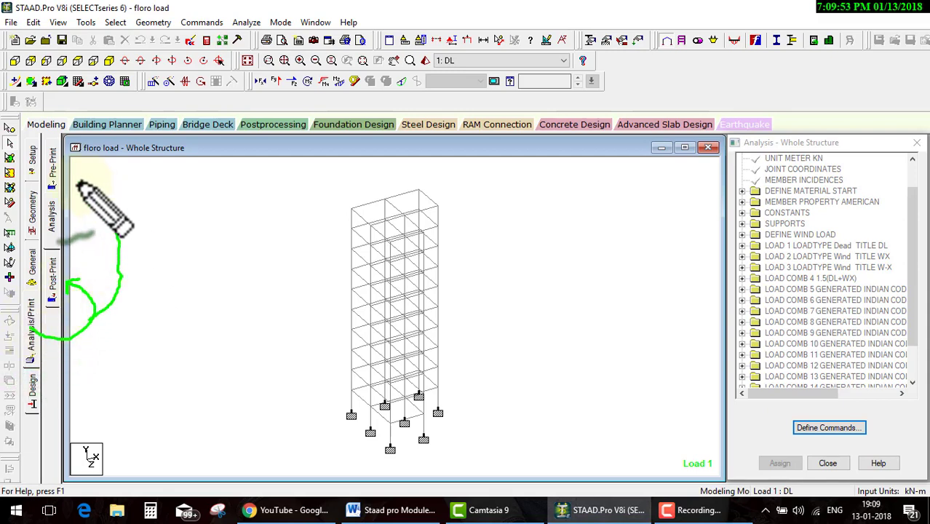
{"action": "mouse_move", "coordinate": [119, 237]}
{"action": "left_mouse_down"}
{"action": "mouse_move", "coordinate": [74, 191]}
{"action": "mouse_move", "coordinate": [81, 177]}
{"action": "left_mouse_up"}
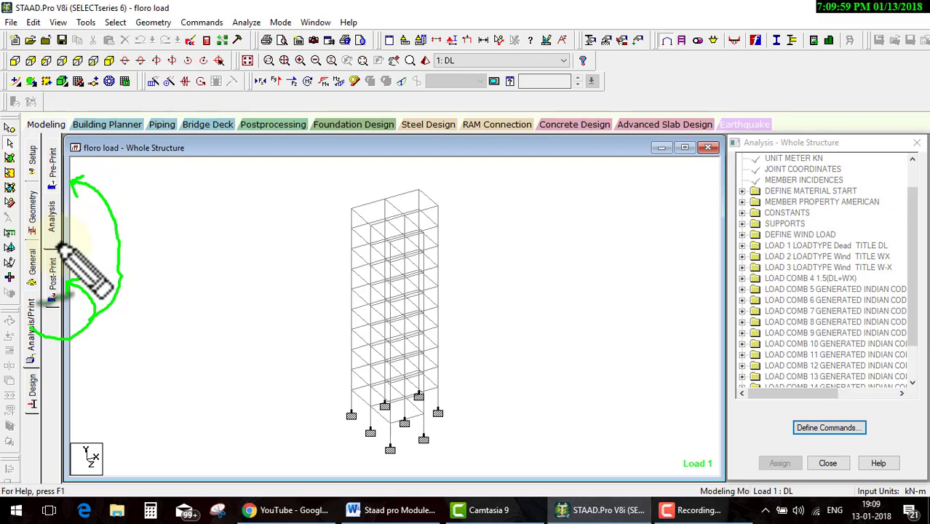
{"action": "left_click", "coordinate": [51, 174]}
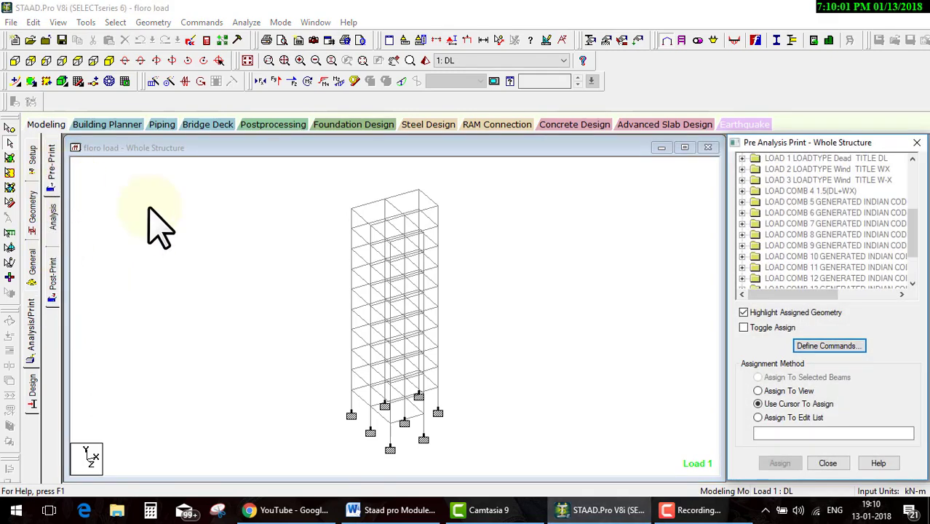
{"action": "left_click", "coordinate": [830, 346]}
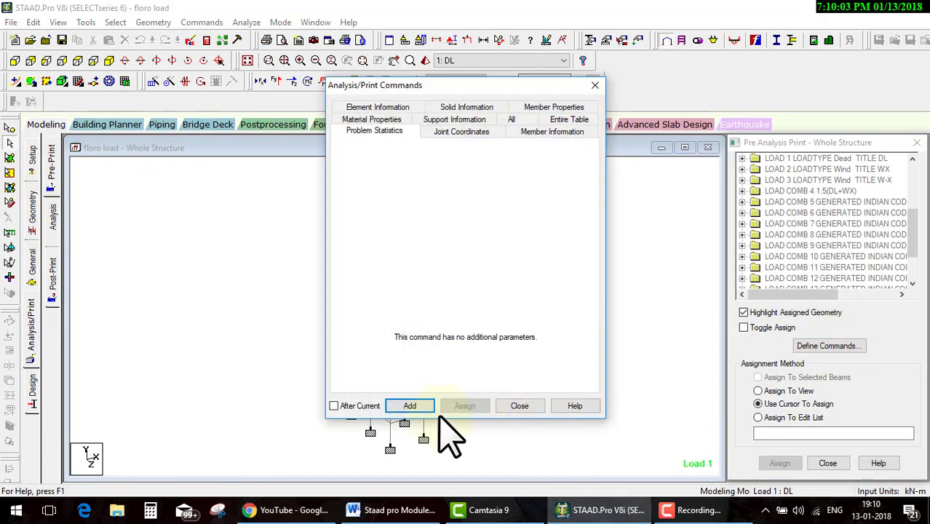
{"action": "left_click", "coordinate": [513, 406]}
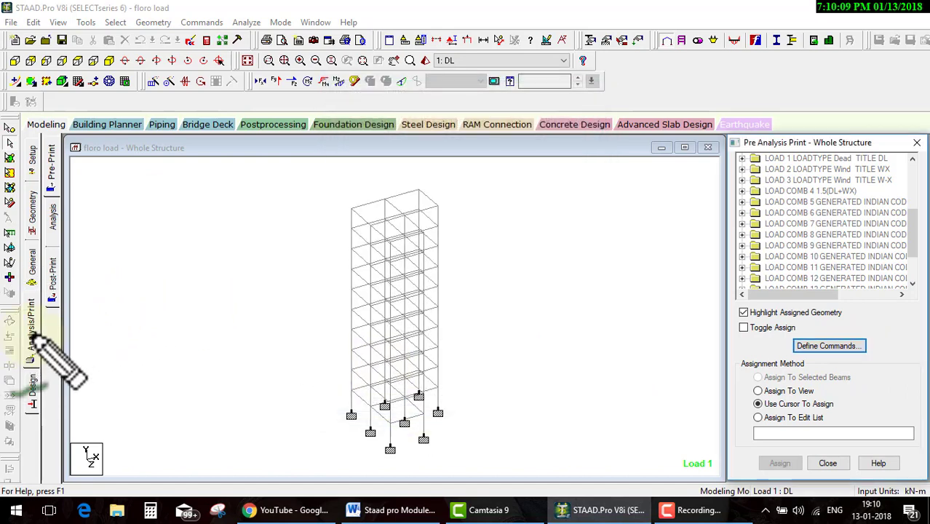
{"action": "mouse_move", "coordinate": [31, 337]}
{"action": "left_mouse_down"}
{"action": "mouse_move", "coordinate": [58, 175]}
{"action": "mouse_move", "coordinate": [187, 129]}
{"action": "mouse_move", "coordinate": [629, 120]}
{"action": "mouse_move", "coordinate": [826, 224]}
{"action": "mouse_move", "coordinate": [804, 320]}
{"action": "mouse_move", "coordinate": [812, 337]}
{"action": "mouse_move", "coordinate": [829, 313]}
{"action": "left_mouse_up"}
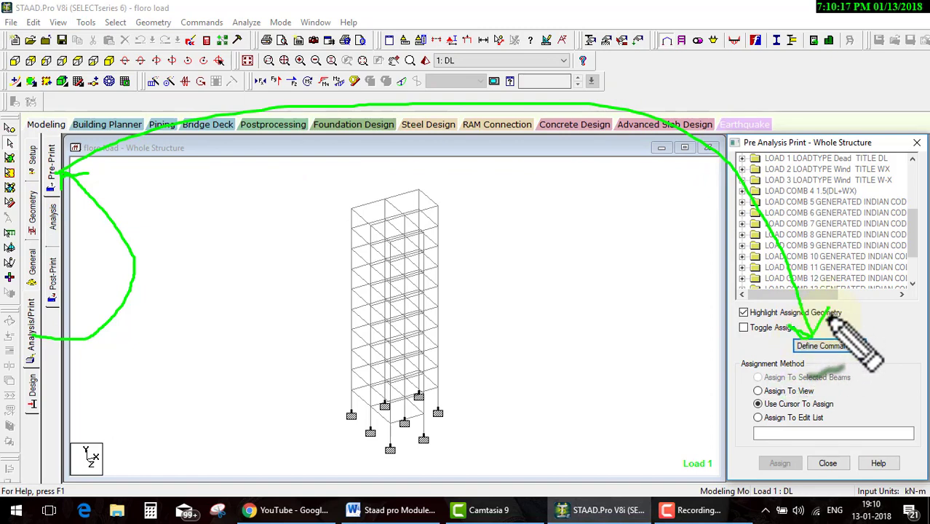
{"action": "left_click", "coordinate": [825, 348]}
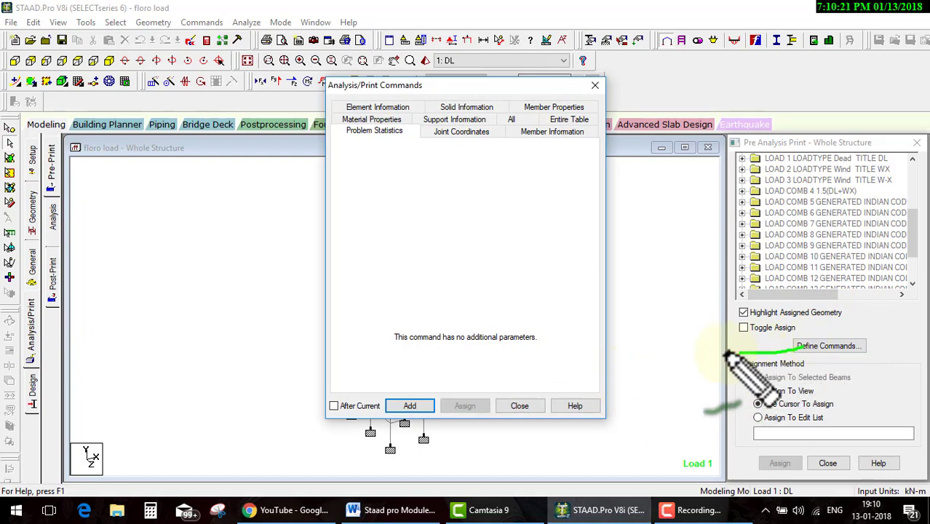
{"action": "mouse_move", "coordinate": [718, 354]}
{"action": "left_mouse_down"}
{"action": "mouse_move", "coordinate": [795, 344]}
{"action": "mouse_move", "coordinate": [432, 286]}
{"action": "mouse_move", "coordinate": [415, 383]}
{"action": "mouse_move", "coordinate": [471, 367]}
{"action": "left_mouse_up"}
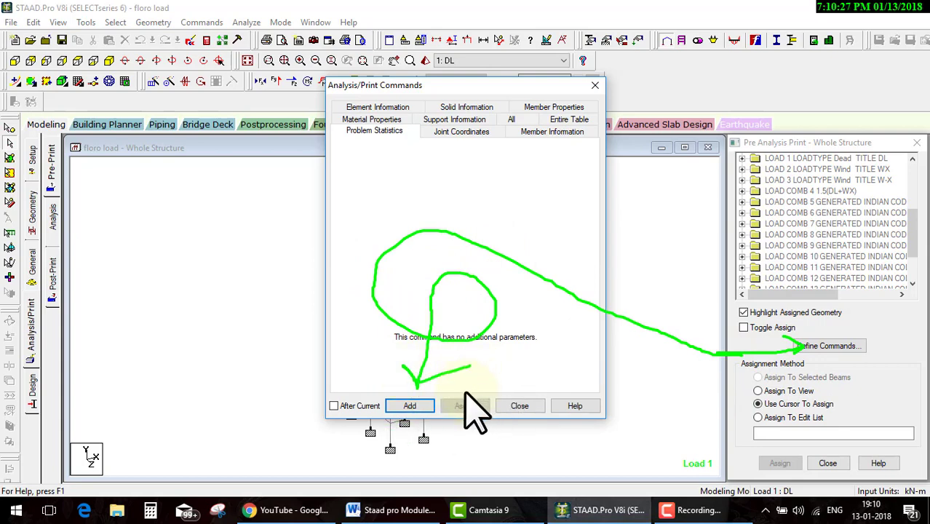
{"action": "left_click", "coordinate": [426, 406]}
{"action": "left_click", "coordinate": [541, 407]}
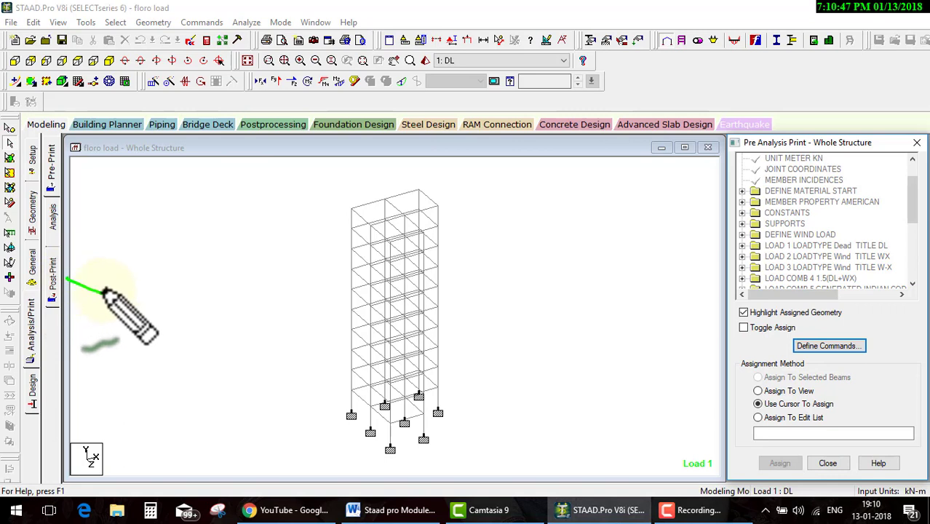
Step: Look over the Post-Print tab's available commands and Load List, then close the dialog unchanged
{"action": "mouse_move", "coordinate": [110, 294]}
{"action": "left_mouse_down"}
{"action": "mouse_move", "coordinate": [66, 282]}
{"action": "mouse_move", "coordinate": [589, 209]}
{"action": "mouse_move", "coordinate": [770, 325]}
{"action": "mouse_move", "coordinate": [426, 217]}
{"action": "mouse_move", "coordinate": [481, 343]}
{"action": "mouse_move", "coordinate": [473, 390]}
{"action": "mouse_move", "coordinate": [505, 409]}
{"action": "left_mouse_up"}
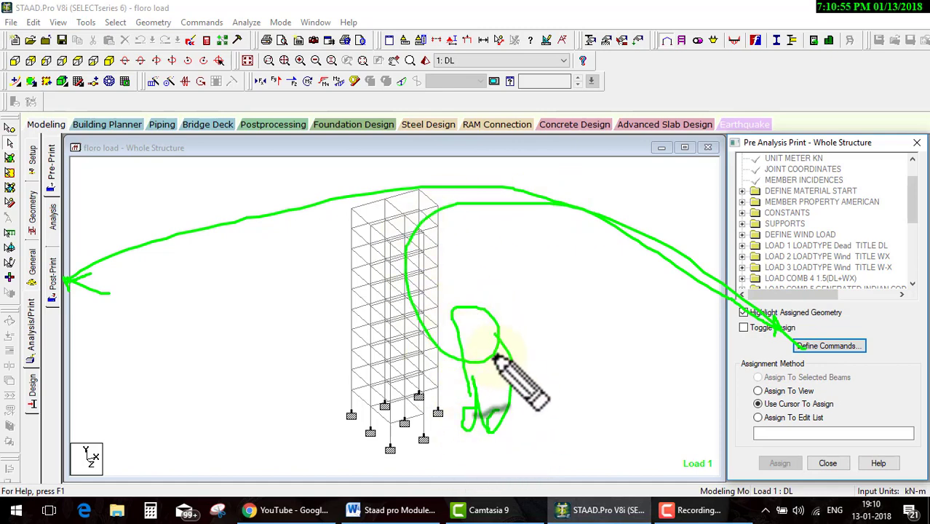
{"action": "mouse_move", "coordinate": [484, 342]}
{"action": "left_mouse_down"}
{"action": "mouse_move", "coordinate": [457, 426]}
{"action": "mouse_move", "coordinate": [447, 423]}
{"action": "left_mouse_up"}
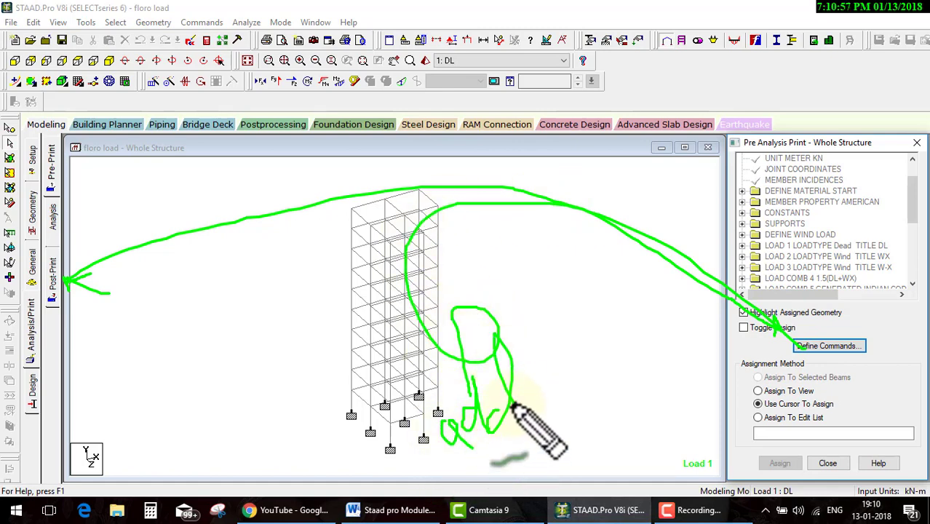
{"action": "key", "text": "Escape"}
{"action": "left_click", "coordinate": [53, 273]}
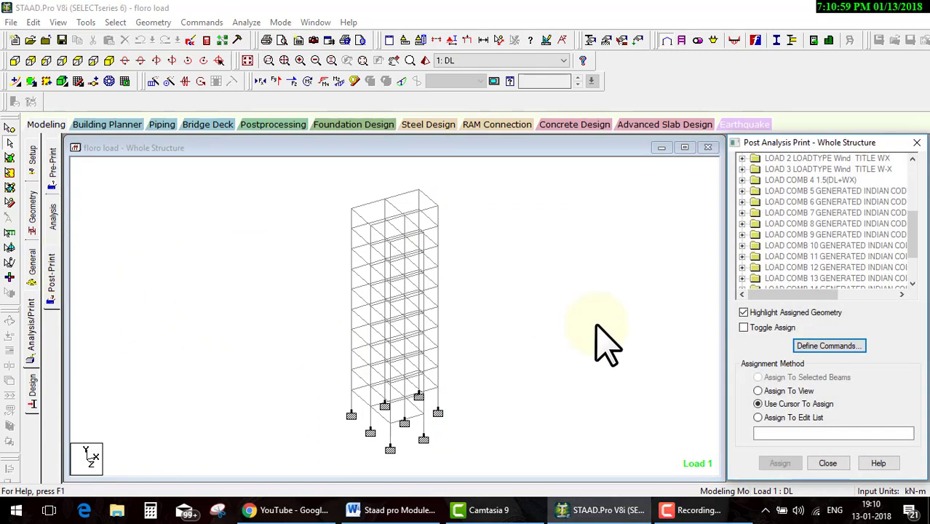
{"action": "left_click", "coordinate": [828, 345]}
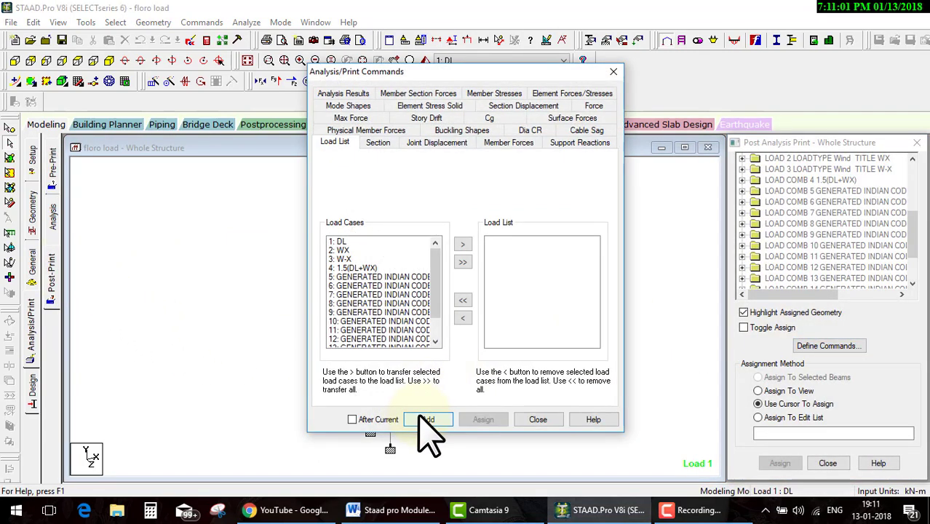
{"action": "key", "text": "ctrl+2"}
{"action": "mouse_move", "coordinate": [62, 280]}
{"action": "left_mouse_down"}
{"action": "mouse_move", "coordinate": [114, 263]}
{"action": "mouse_move", "coordinate": [582, 215]}
{"action": "mouse_move", "coordinate": [862, 373]}
{"action": "mouse_move", "coordinate": [861, 363]}
{"action": "mouse_move", "coordinate": [827, 325]}
{"action": "mouse_move", "coordinate": [436, 402]}
{"action": "mouse_move", "coordinate": [451, 393]}
{"action": "left_mouse_up"}
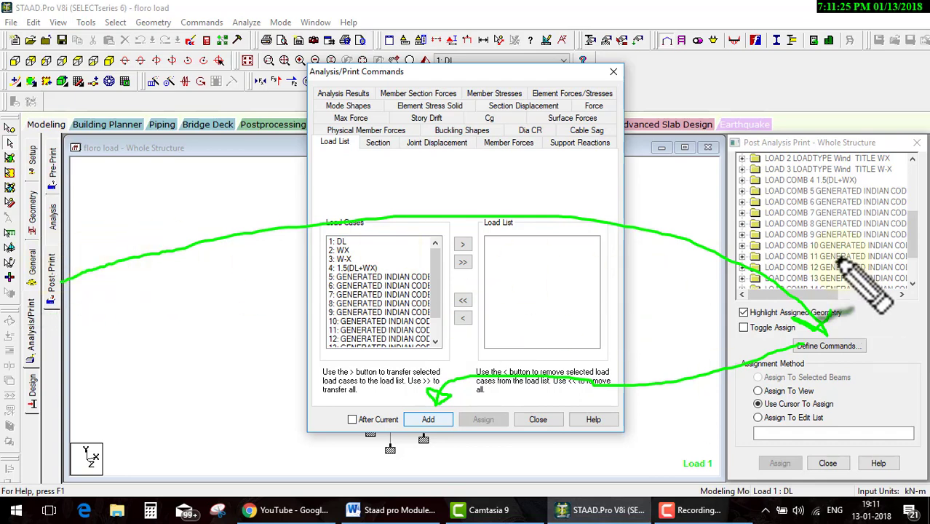
{"action": "key", "text": "Escape"}
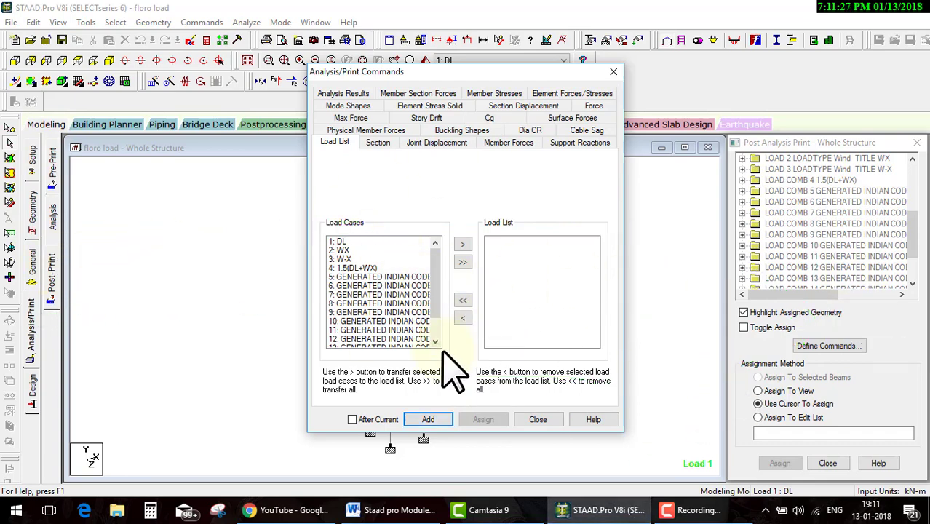
{"action": "left_click", "coordinate": [538, 419]}
Step: Mark 'Pre analysis print' and 'Post analysis print' yellow in the Word course table
{"action": "left_click", "coordinate": [393, 509]}
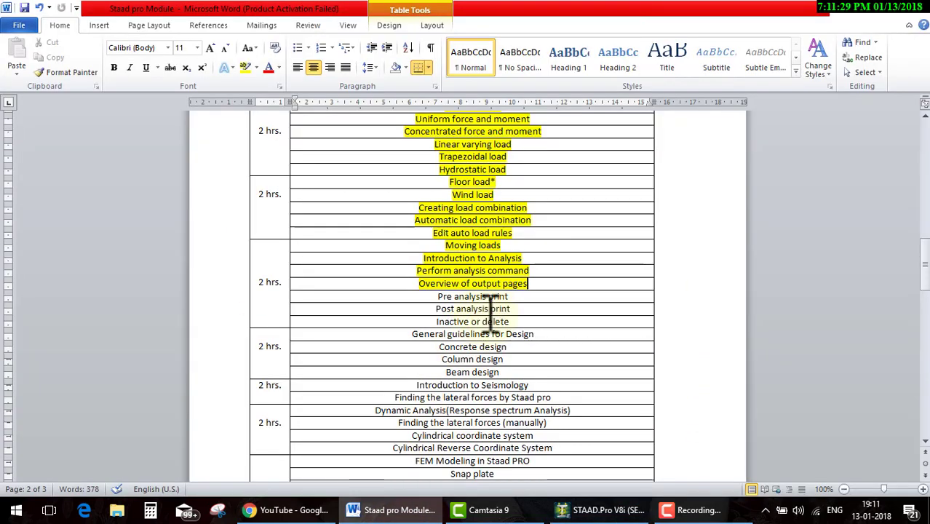
{"action": "mouse_move", "coordinate": [452, 297]}
{"action": "left_mouse_down"}
{"action": "mouse_move", "coordinate": [501, 324]}
{"action": "mouse_move", "coordinate": [467, 312]}
{"action": "left_mouse_up"}
{"action": "left_click", "coordinate": [452, 297]}
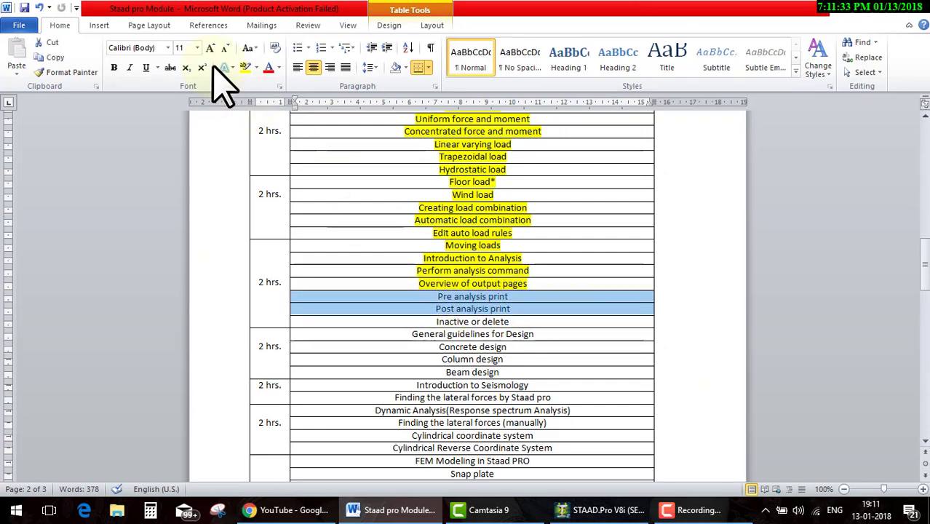
{"action": "left_click", "coordinate": [246, 67]}
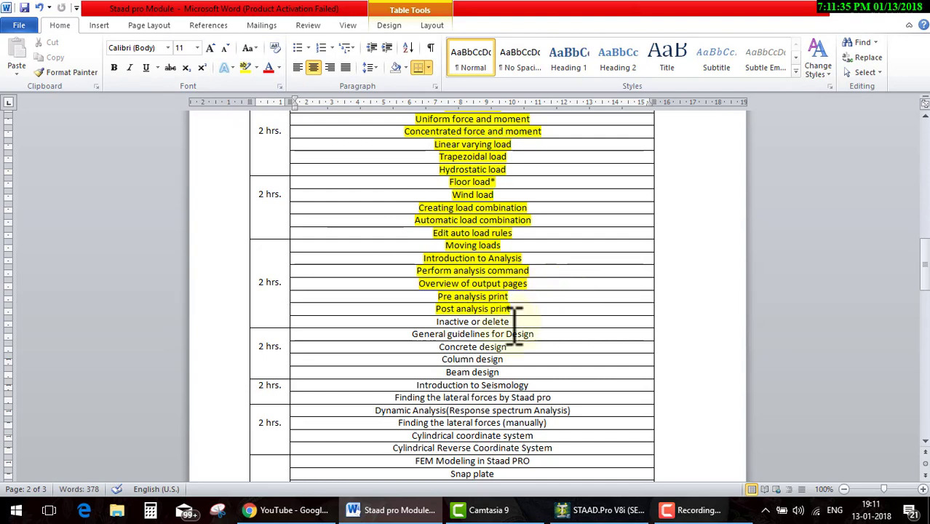
{"action": "left_click_drag", "start_coordinate": [432, 321], "coordinate": [521, 321]}
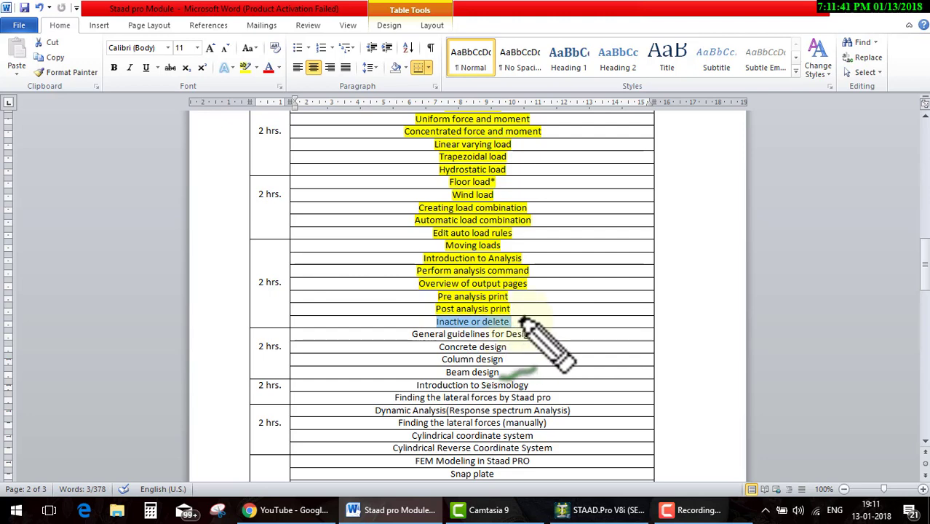
{"action": "left_click_drag", "start_coordinate": [521, 318], "coordinate": [578, 295]}
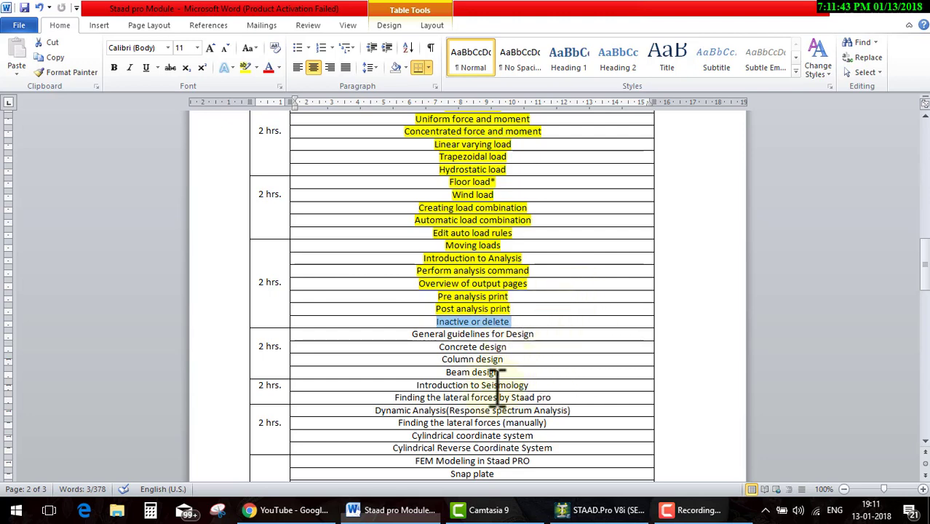
{"action": "left_click", "coordinate": [560, 510]}
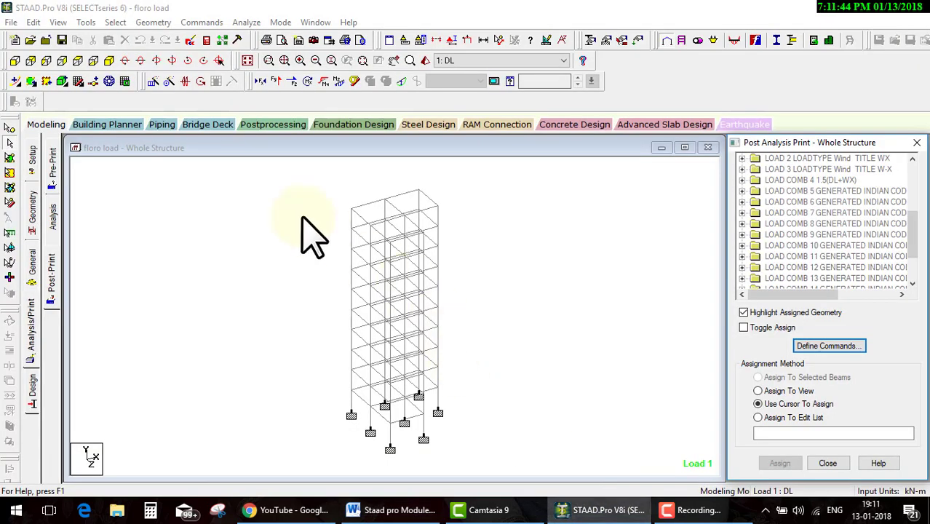
Step: Save the structure and open 'floro load.std' in the STAAD.Pro Editor
{"action": "left_click", "coordinate": [190, 40]}
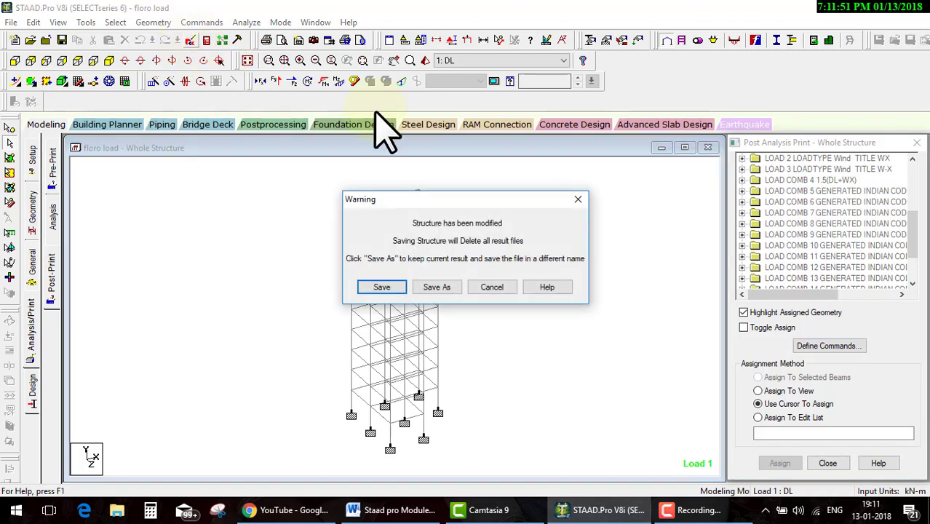
{"action": "left_click", "coordinate": [386, 285]}
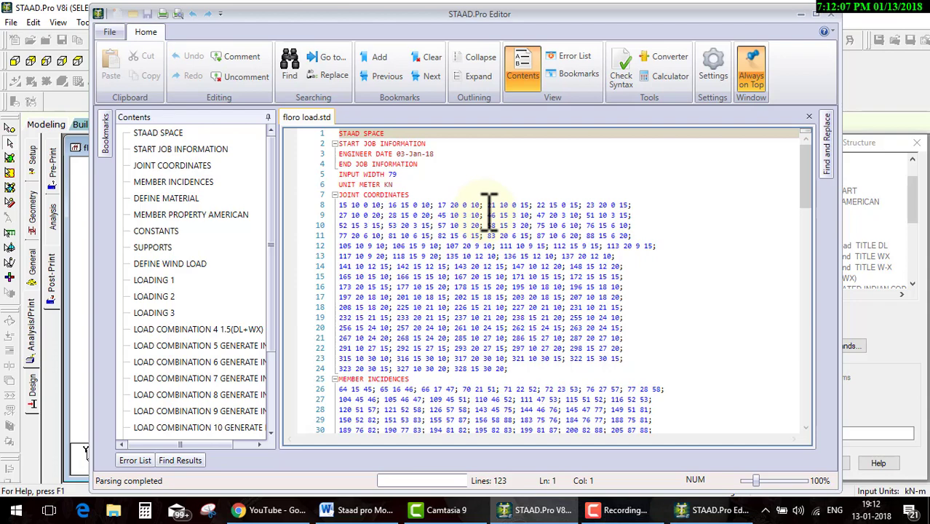
Step: Scroll the editor down to the SUPPORTS block at line 79
{"action": "scroll", "coordinate": [510, 211], "scroll_direction": "down", "scroll_amount": 4}
{"action": "scroll", "coordinate": [520, 211], "scroll_direction": "down", "scroll_amount": 4}
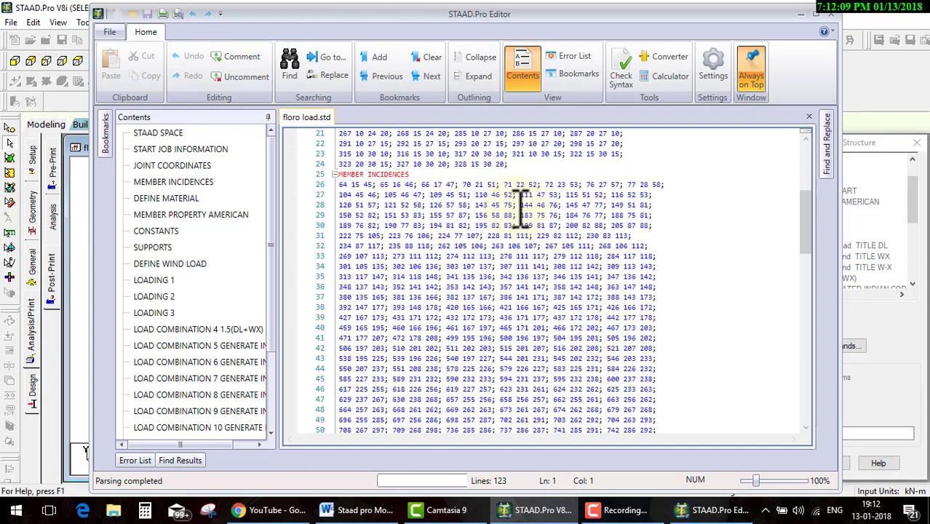
{"action": "scroll", "coordinate": [521, 211], "scroll_direction": "down", "scroll_amount": 4}
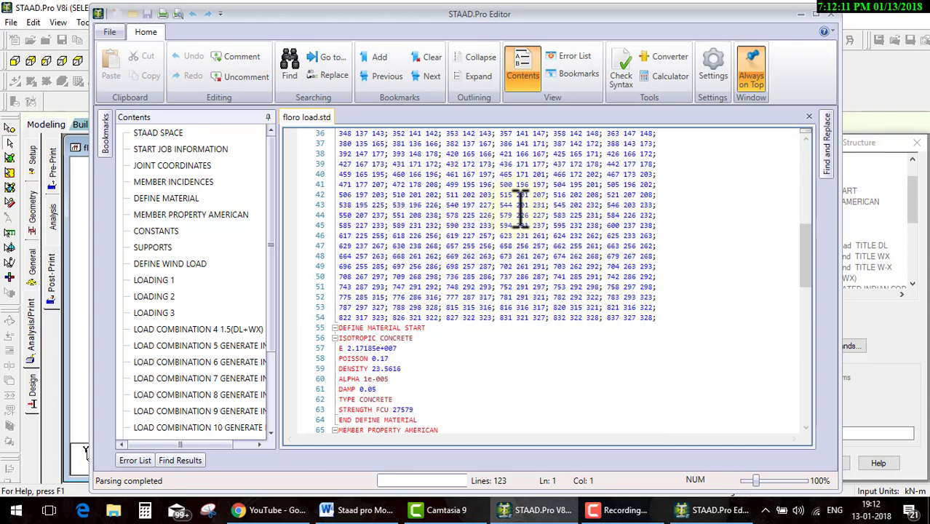
{"action": "scroll", "coordinate": [520, 209], "scroll_direction": "down", "scroll_amount": 5}
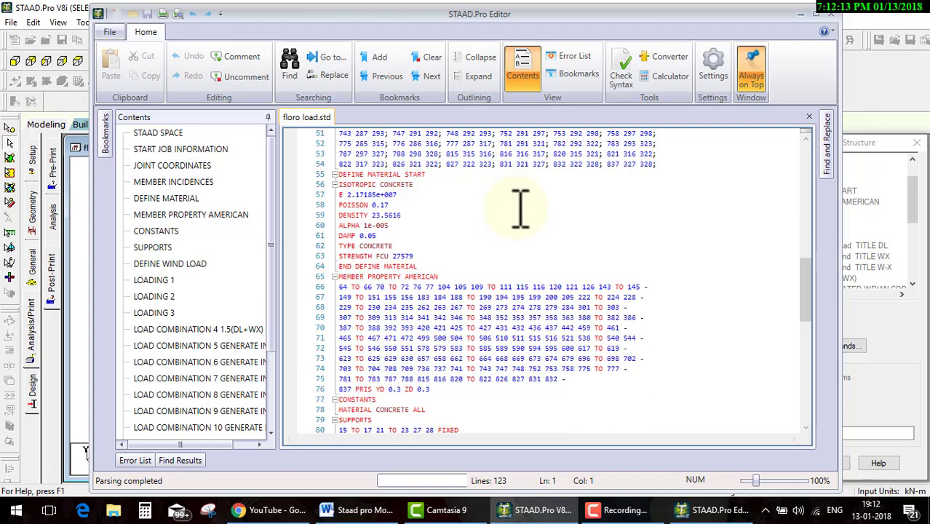
{"action": "scroll", "coordinate": [520, 210], "scroll_direction": "down", "scroll_amount": 5}
{"action": "scroll", "coordinate": [520, 211], "scroll_direction": "down", "scroll_amount": 5}
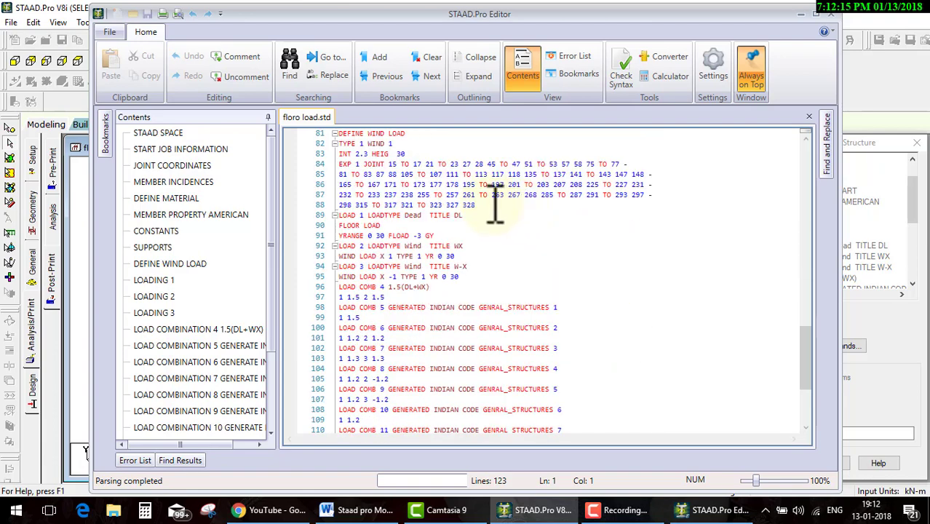
{"action": "scroll", "coordinate": [495, 207], "scroll_direction": "up", "scroll_amount": 2}
{"action": "scroll", "coordinate": [436, 209], "scroll_direction": "up", "scroll_amount": 2}
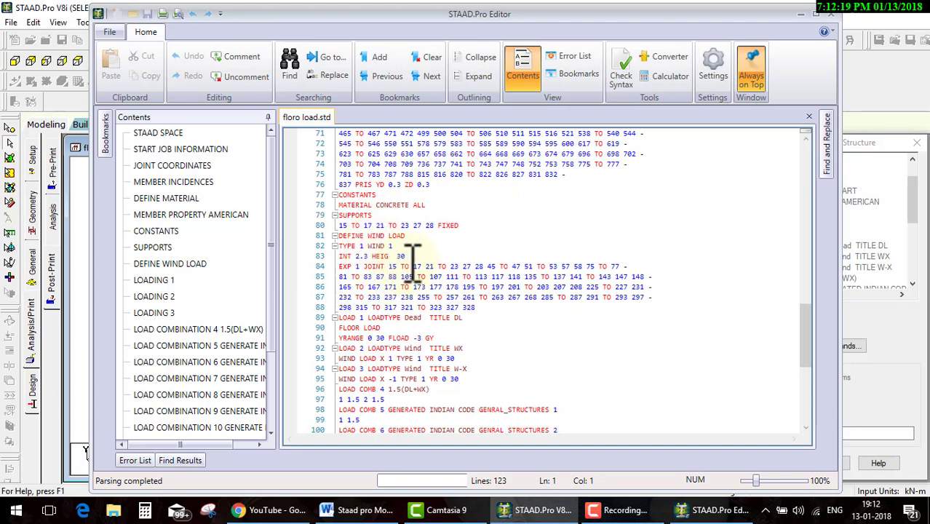
{"action": "scroll", "coordinate": [413, 259], "scroll_direction": "up", "scroll_amount": 2}
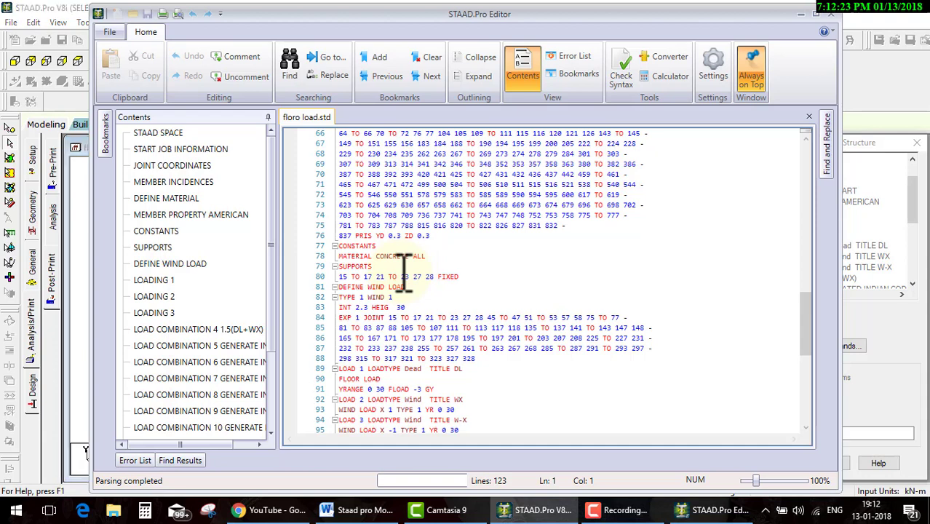
Step: Select lines 79–80: SUPPORTS and the joint list 15 TO 17 21 TO 23 27 28 FIXED
{"action": "key", "text": "ctrl+shift+d"}
{"action": "left_click_drag", "start_coordinate": [426, 321], "coordinate": [465, 320]}
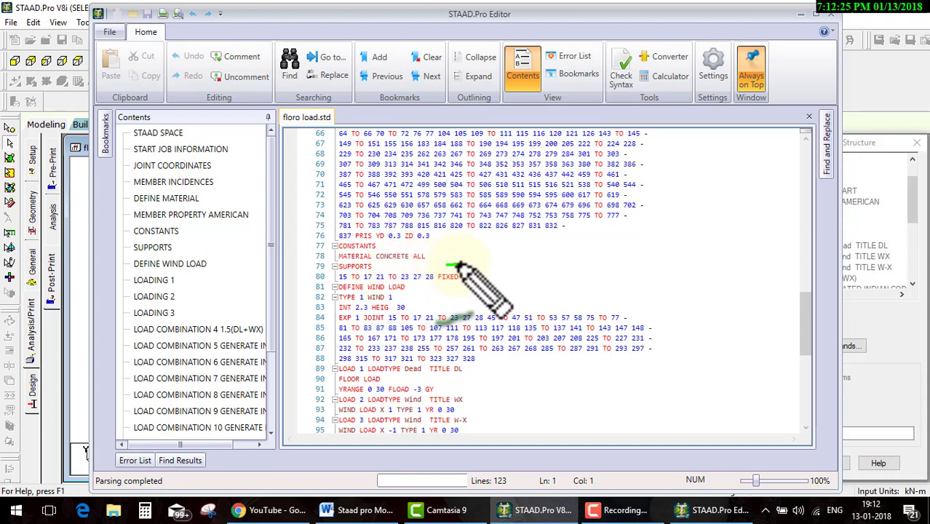
{"action": "left_click_drag", "start_coordinate": [446, 266], "coordinate": [463, 278]}
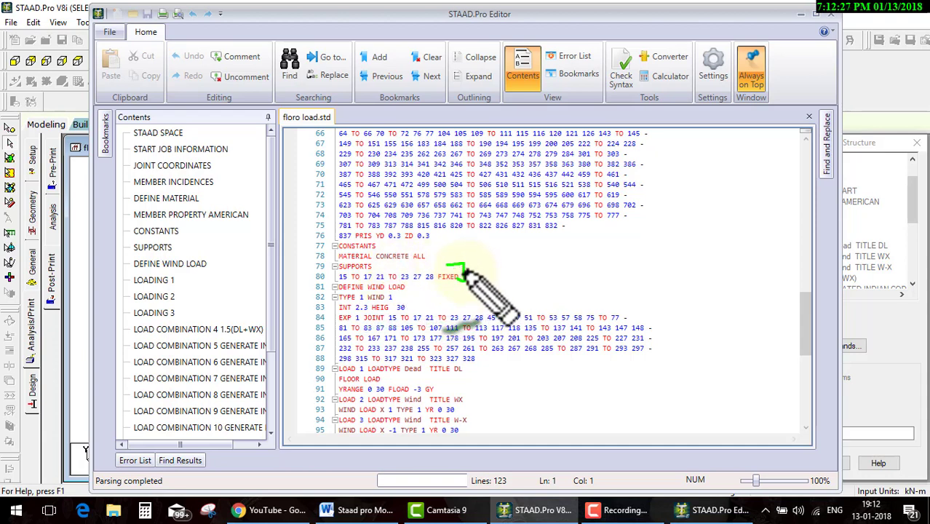
{"action": "key", "text": "ctrl+shift+d"}
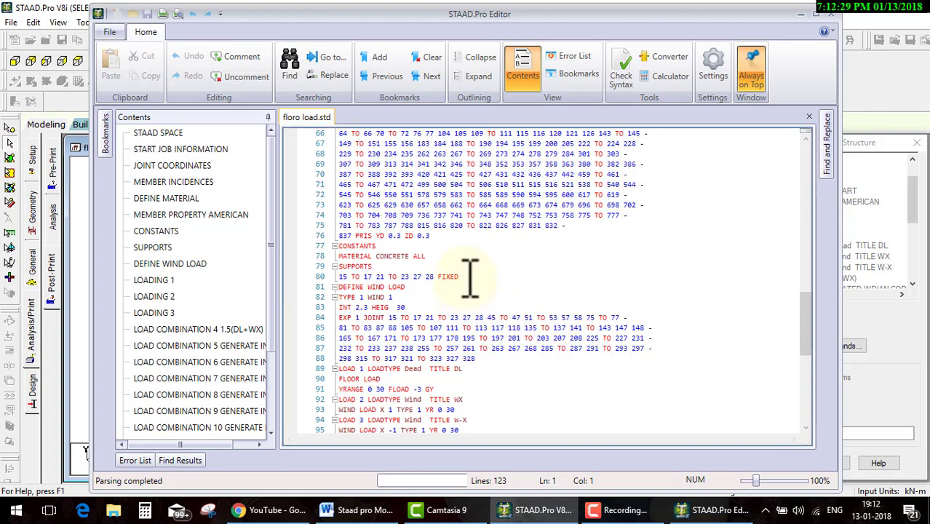
{"action": "left_click_drag", "start_coordinate": [460, 277], "coordinate": [347, 267]}
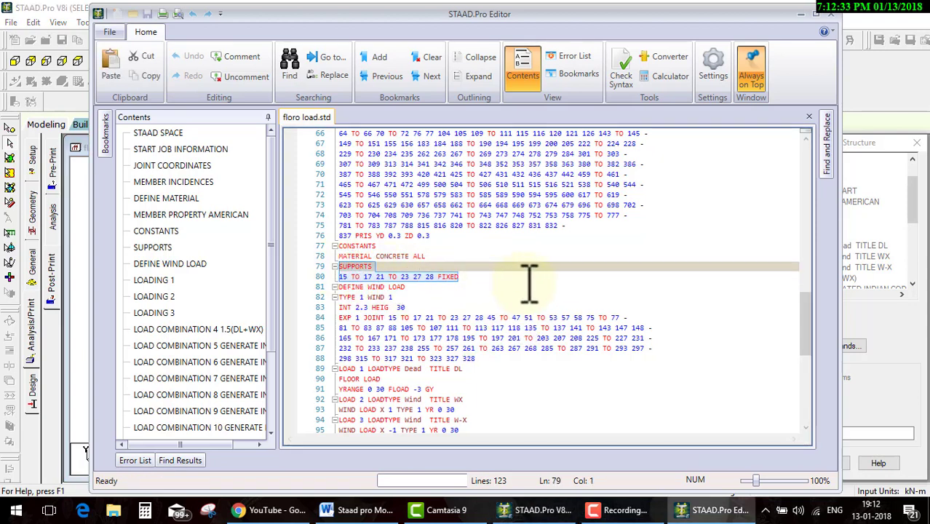
Step: Comment out lines 79–80 with '*', then close the editor to reload the model without supports
{"action": "left_click", "coordinate": [243, 59]}
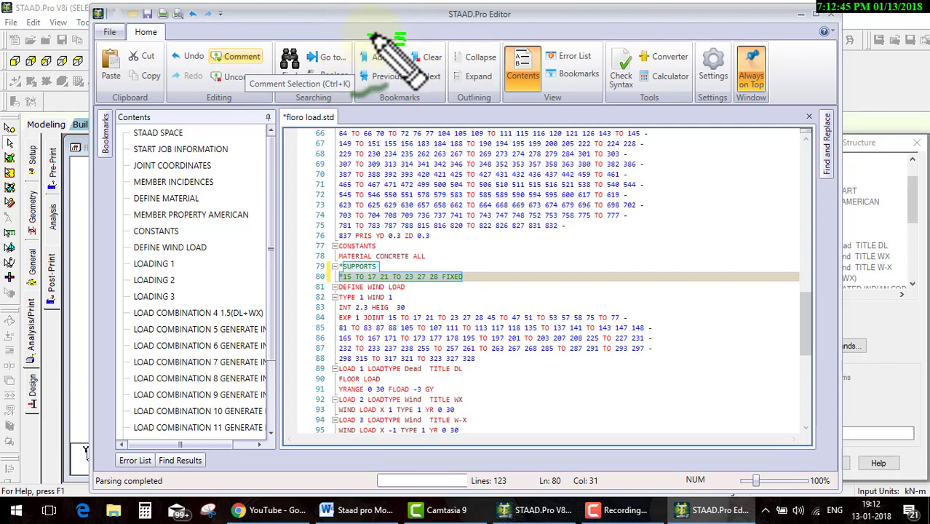
{"action": "mouse_move", "coordinate": [367, 37]}
{"action": "left_mouse_down"}
{"action": "mouse_move", "coordinate": [415, 45]}
{"action": "mouse_move", "coordinate": [472, 26]}
{"action": "left_mouse_up"}
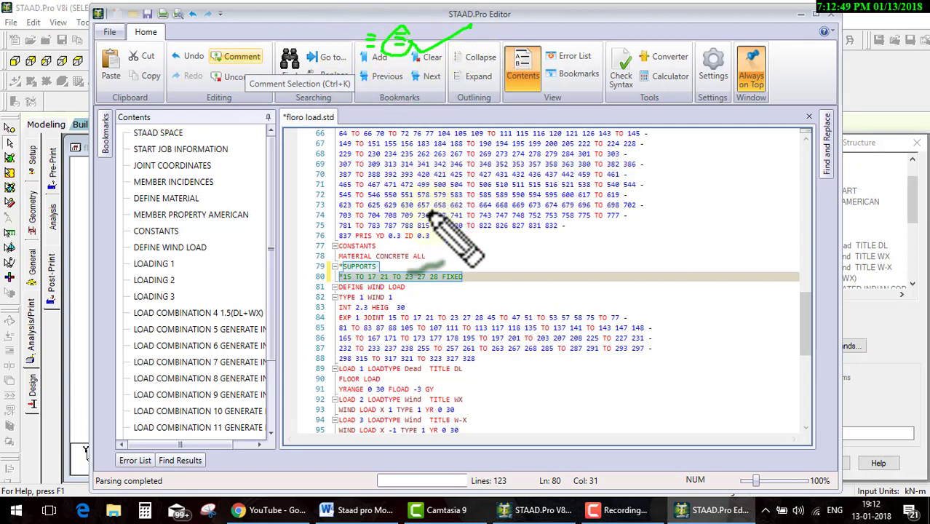
{"action": "key", "text": "ctrl+shift+d"}
{"action": "left_click", "coordinate": [391, 266]}
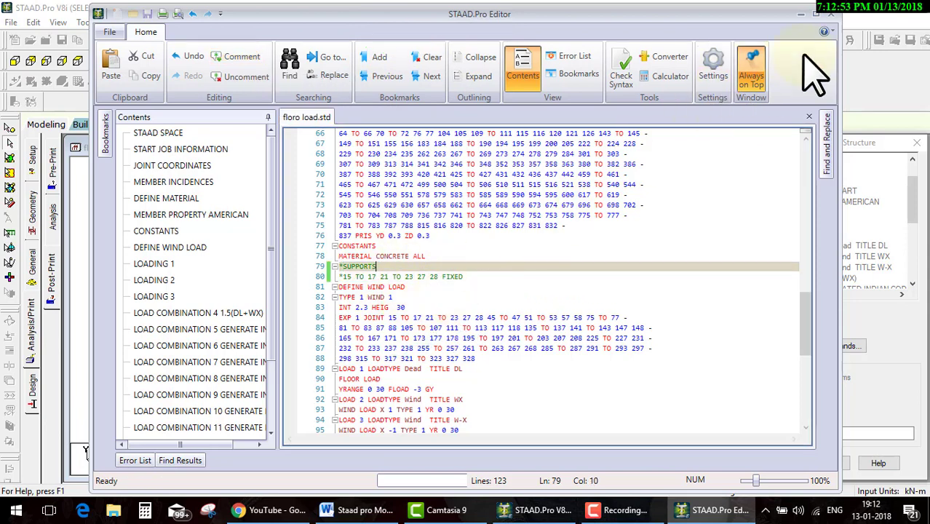
{"action": "left_click", "coordinate": [830, 14]}
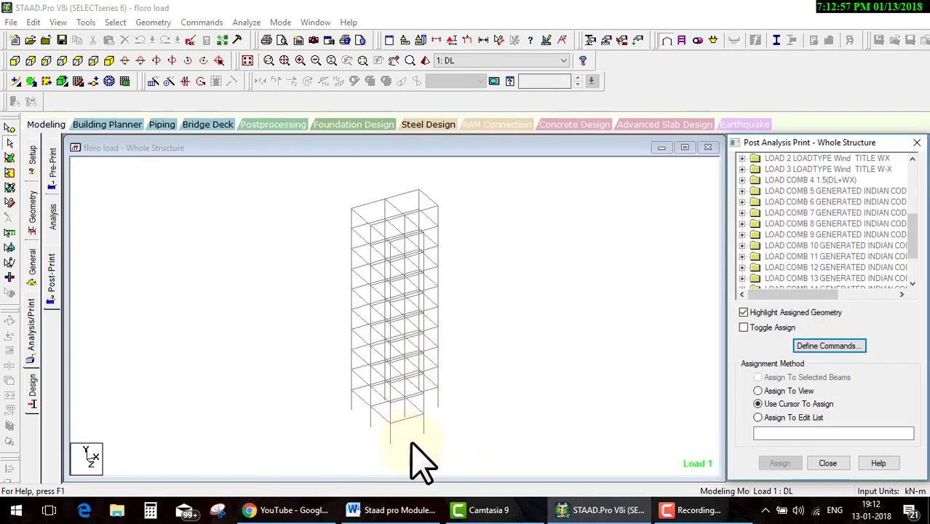
Step: Reopen the editor, uncomment SUPPORTS lines 79–80, and close it so fixed supports return
{"action": "left_click", "coordinate": [190, 40]}
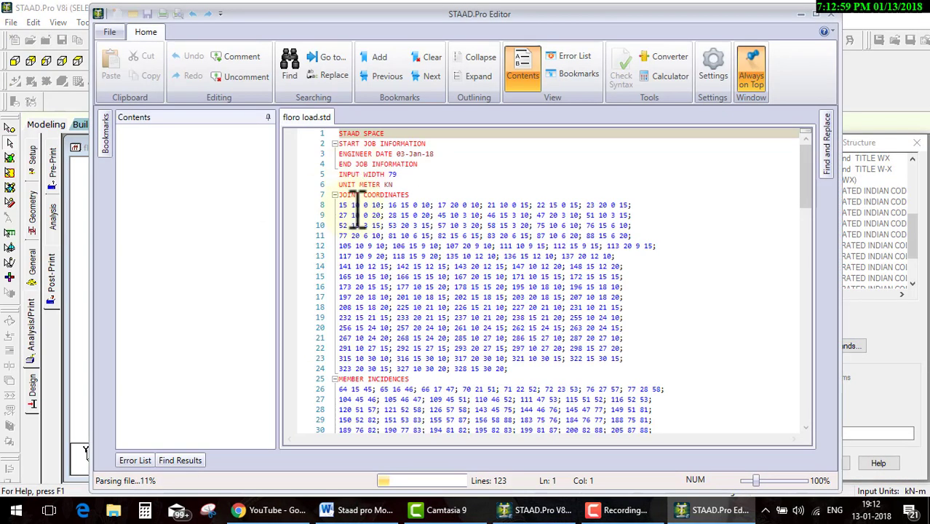
{"action": "scroll", "coordinate": [422, 284], "scroll_direction": "down", "scroll_amount": 8}
{"action": "scroll", "coordinate": [423, 284], "scroll_direction": "down", "scroll_amount": 10}
{"action": "scroll", "coordinate": [424, 287], "scroll_direction": "down", "scroll_amount": 2}
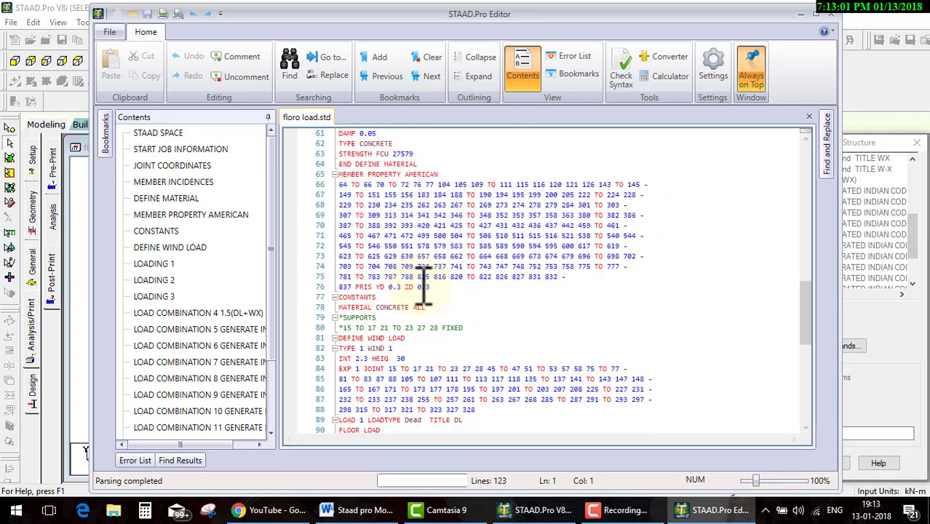
{"action": "left_click_drag", "start_coordinate": [466, 328], "coordinate": [360, 318]}
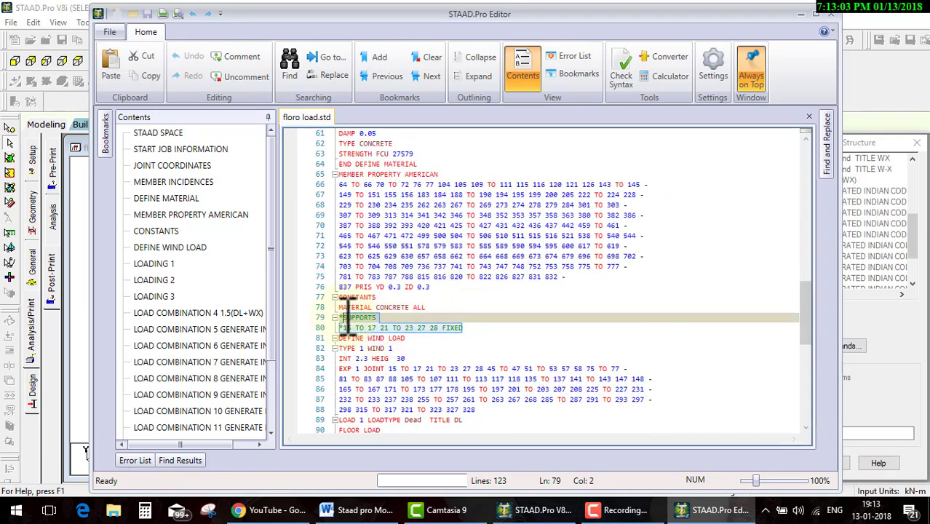
{"action": "left_click", "coordinate": [236, 79]}
{"action": "left_click", "coordinate": [548, 306]}
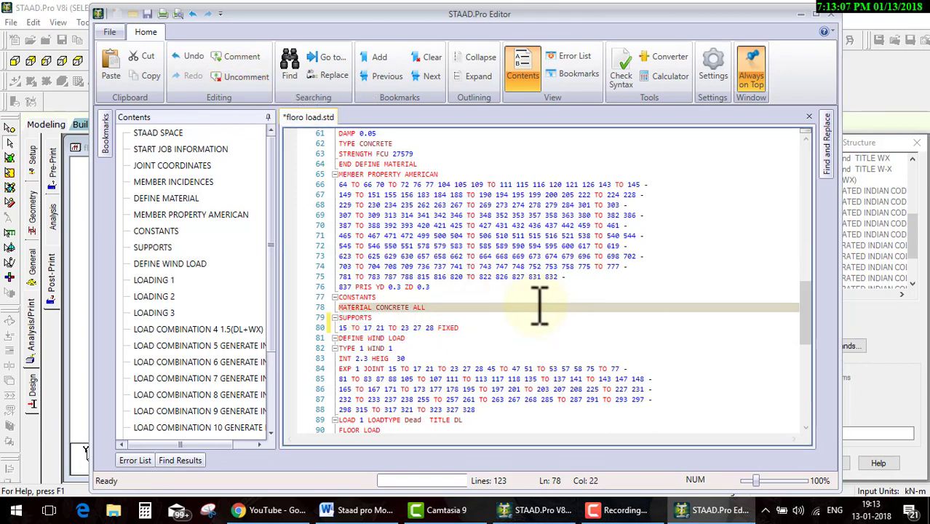
{"action": "left_click", "coordinate": [831, 13]}
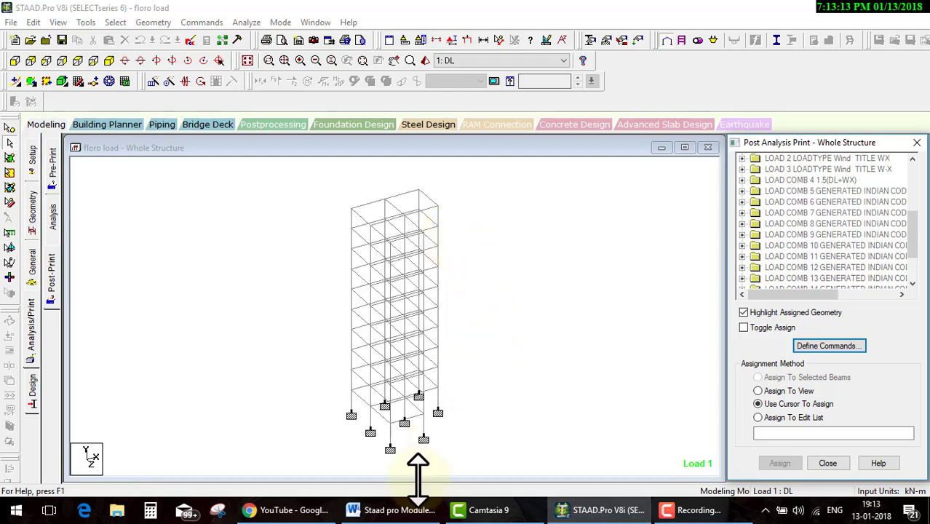
Step: Highlight 'Inactive or delete' in yellow in the Word syllabus table
{"action": "left_click", "coordinate": [393, 510]}
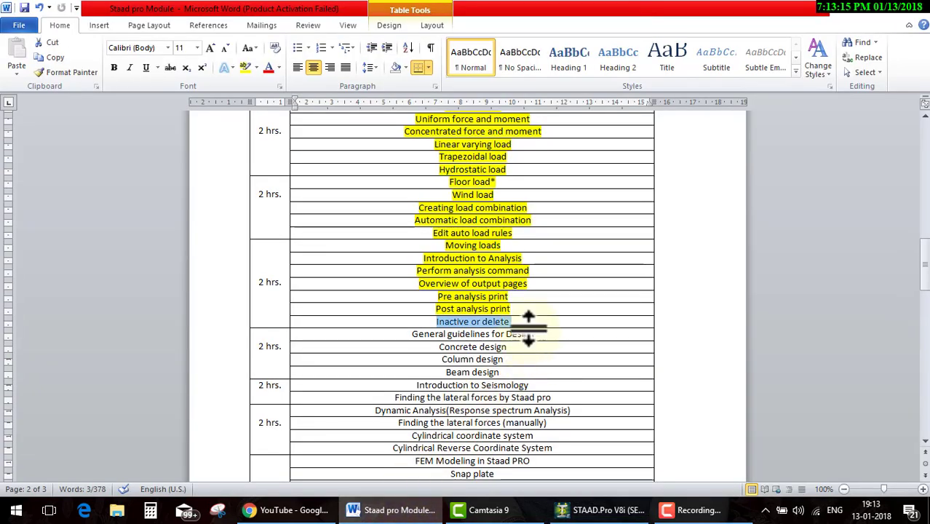
{"action": "left_click_drag", "start_coordinate": [511, 322], "coordinate": [440, 327]}
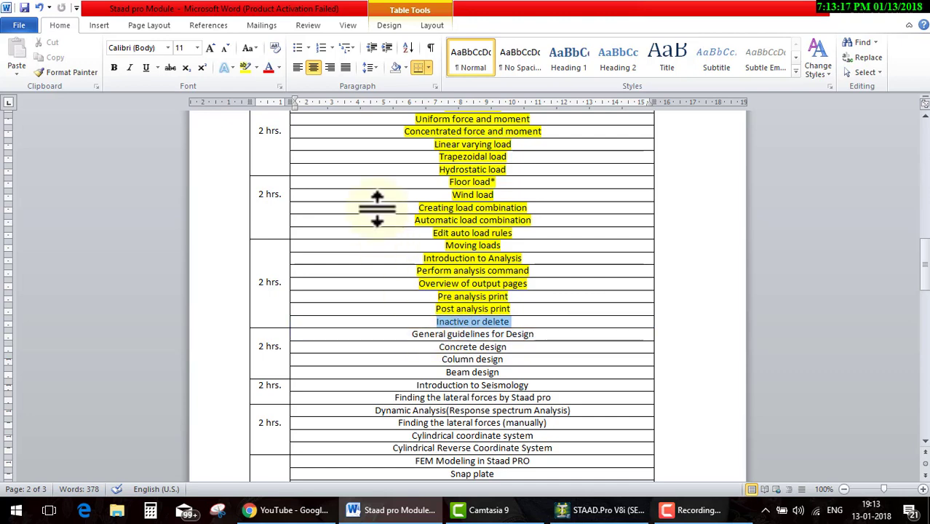
{"action": "left_click", "coordinate": [245, 67]}
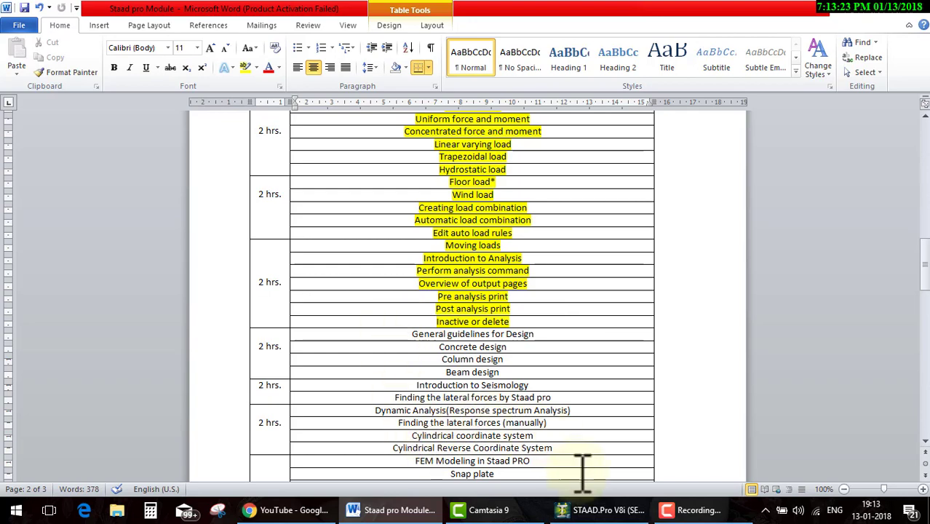
Step: Bring the STAAD.Pro window back to the front
{"action": "left_click", "coordinate": [591, 515]}
{"action": "left_click", "coordinate": [591, 515]}
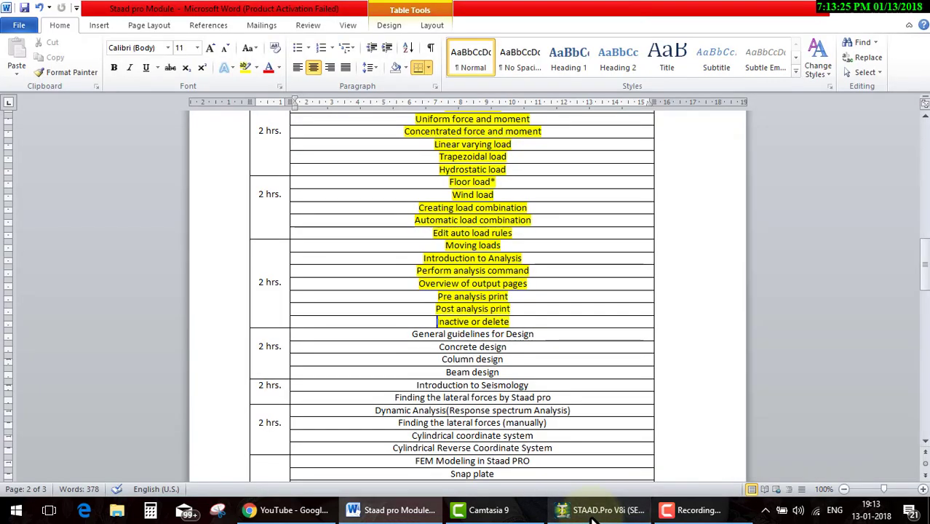
{"action": "left_click", "coordinate": [610, 515]}
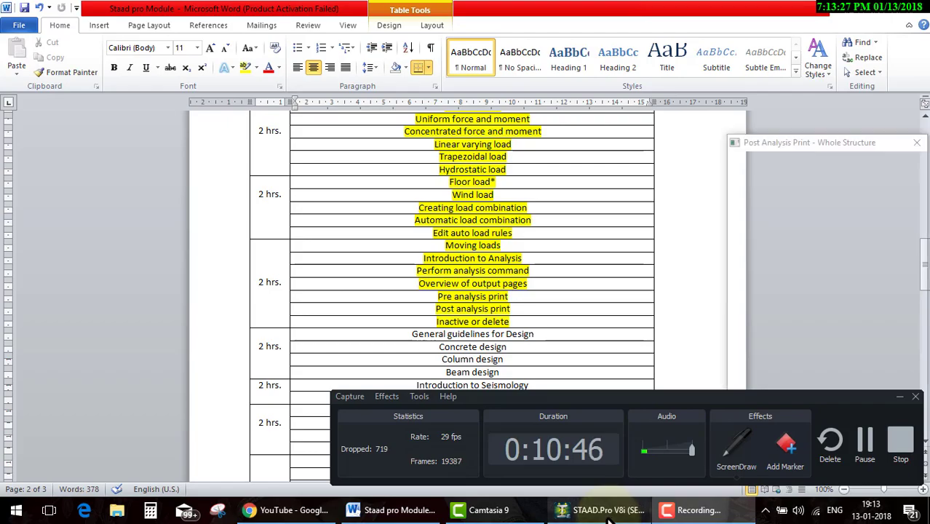